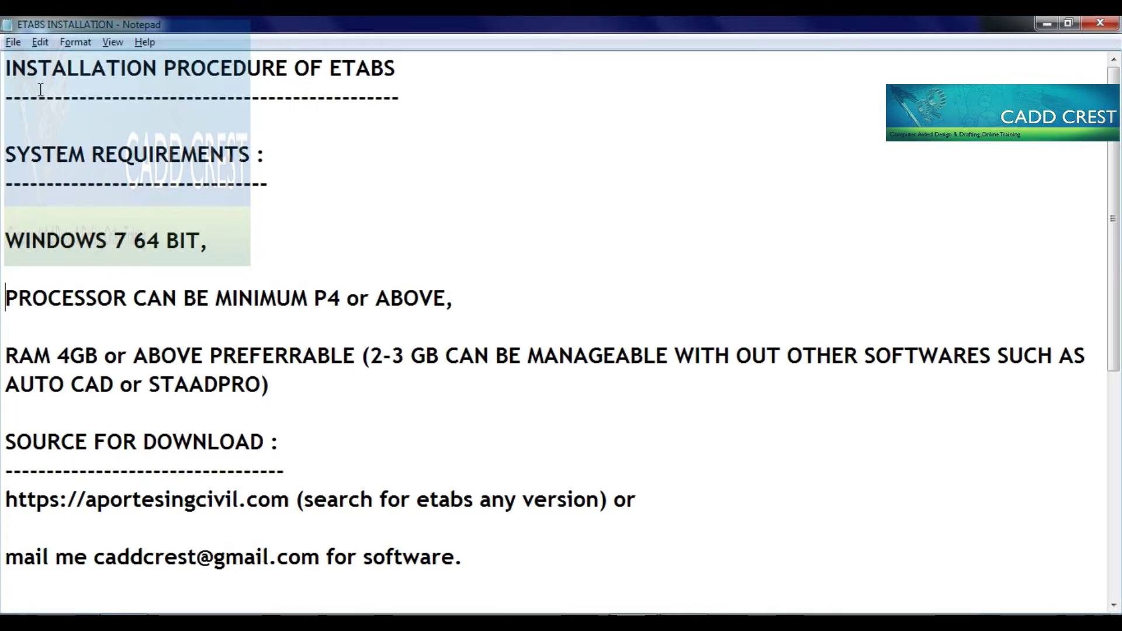
Highlight the system requirements in the notes: Windows 7, P4 processor, 4GB RAM, AutoCAD or STAAD.Pro
left_click(9, 159)
left_click(127, 239)
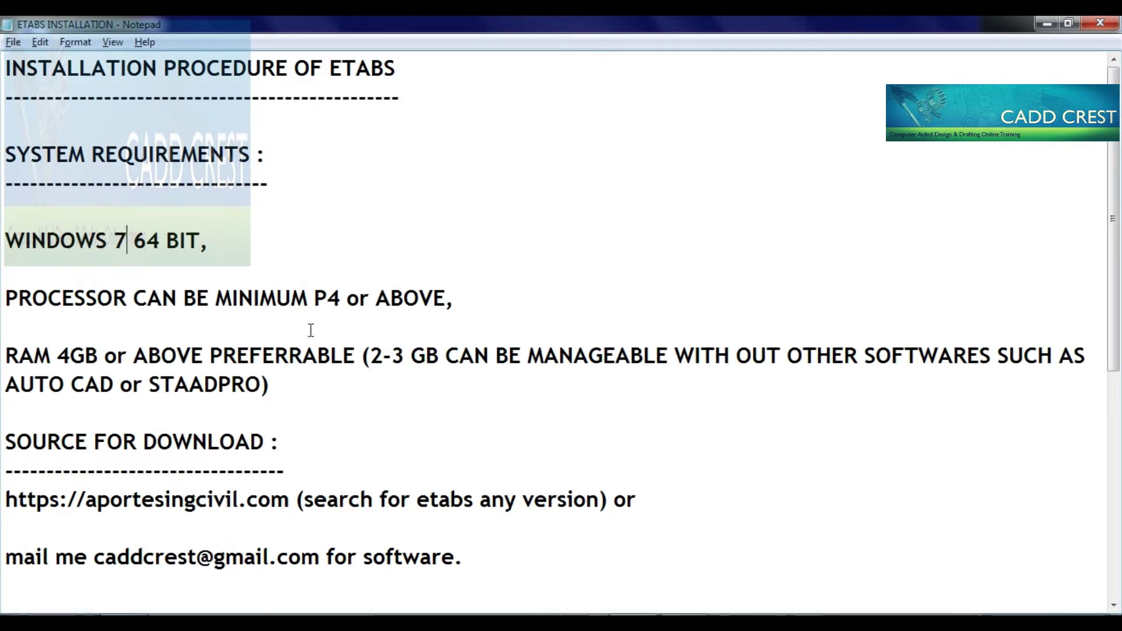
key("alt+Tab")
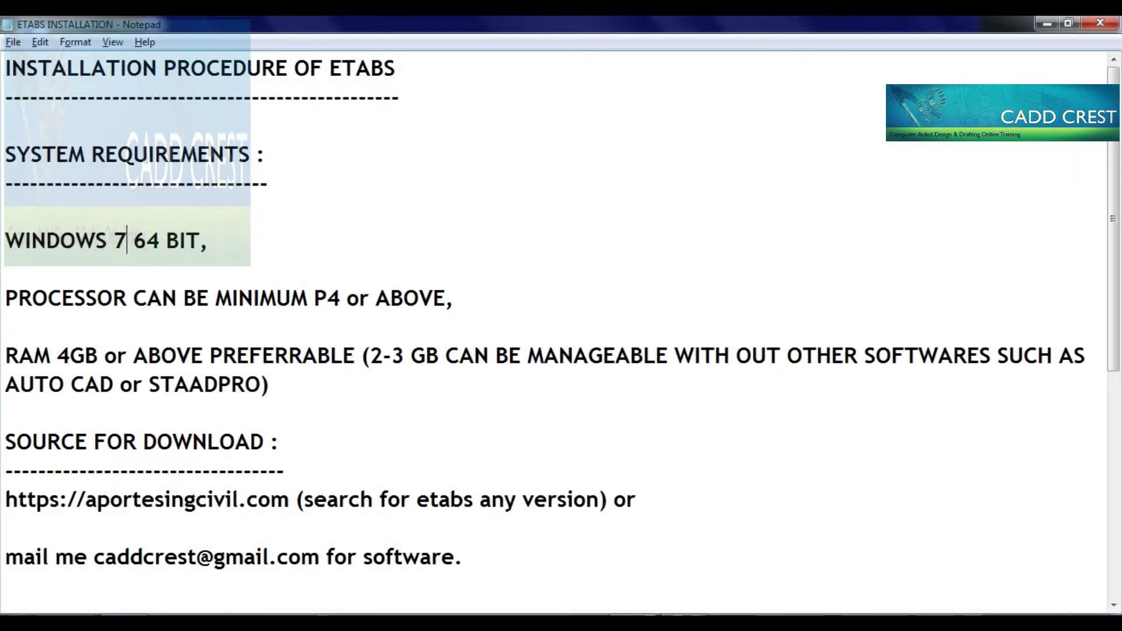
left_click_drag(315, 299, 444, 296)
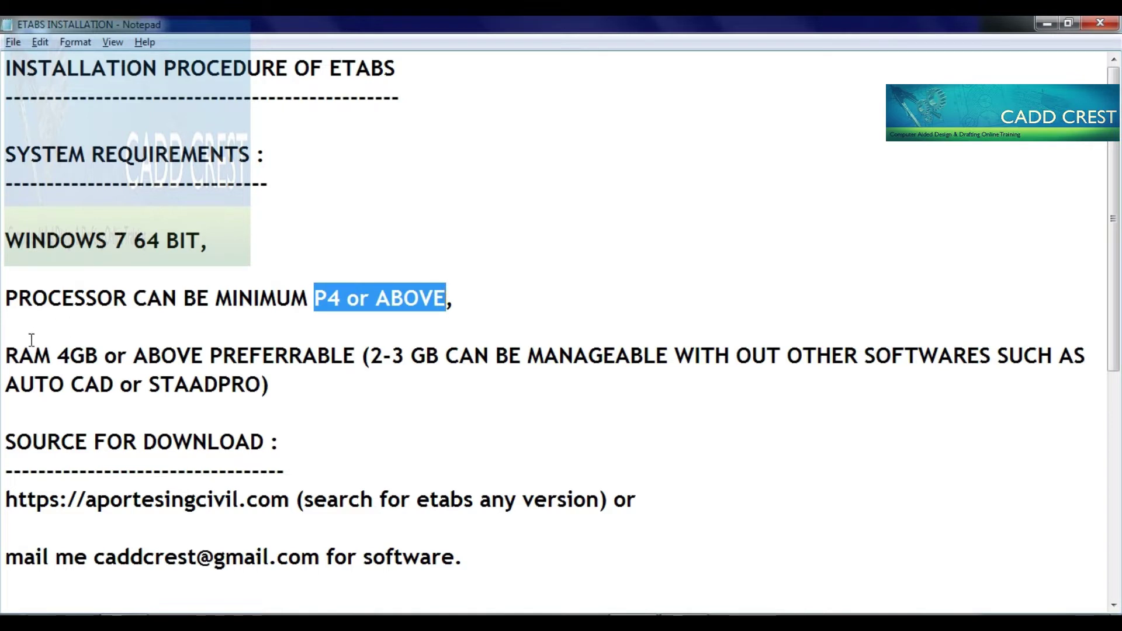
left_click_drag(5, 355, 93, 356)
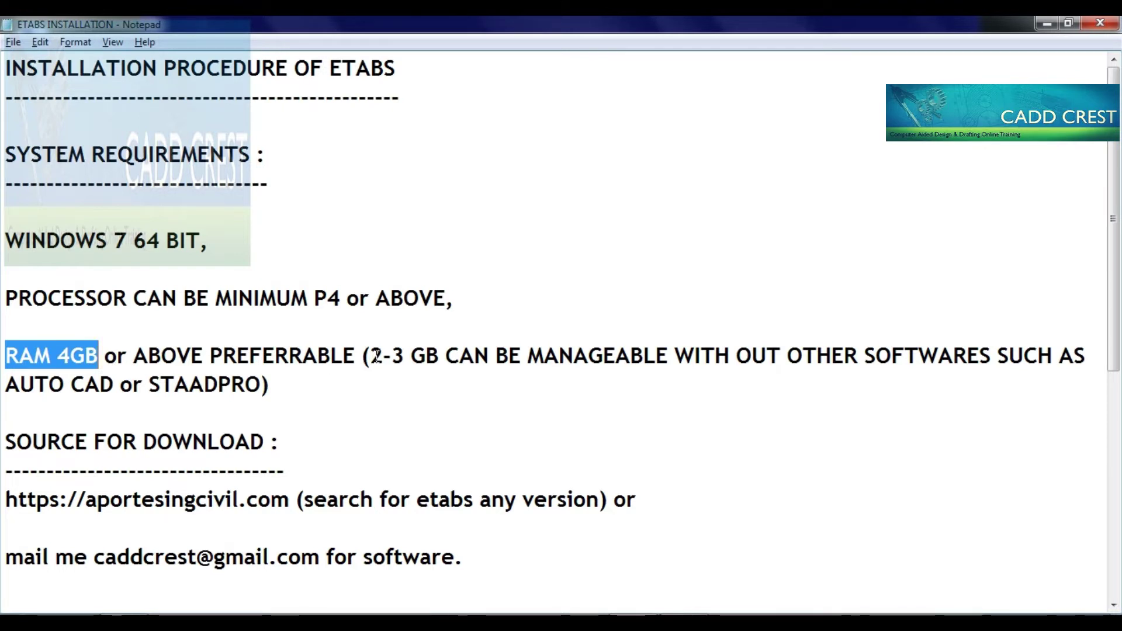
left_click_drag(370, 356, 435, 357)
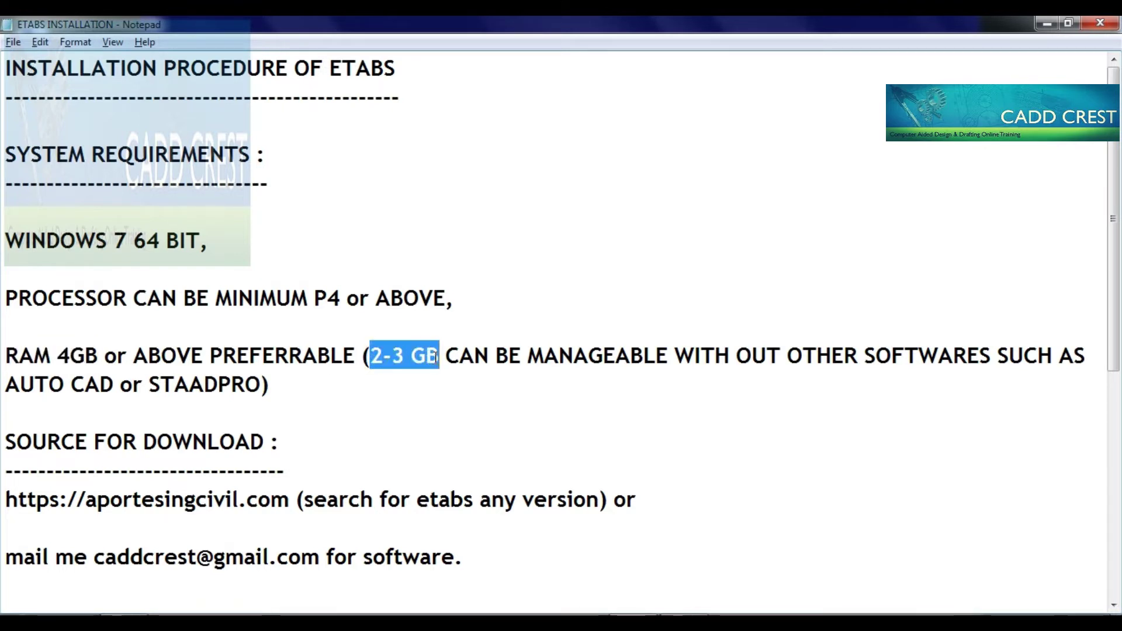
left_click_drag(530, 357, 668, 356)
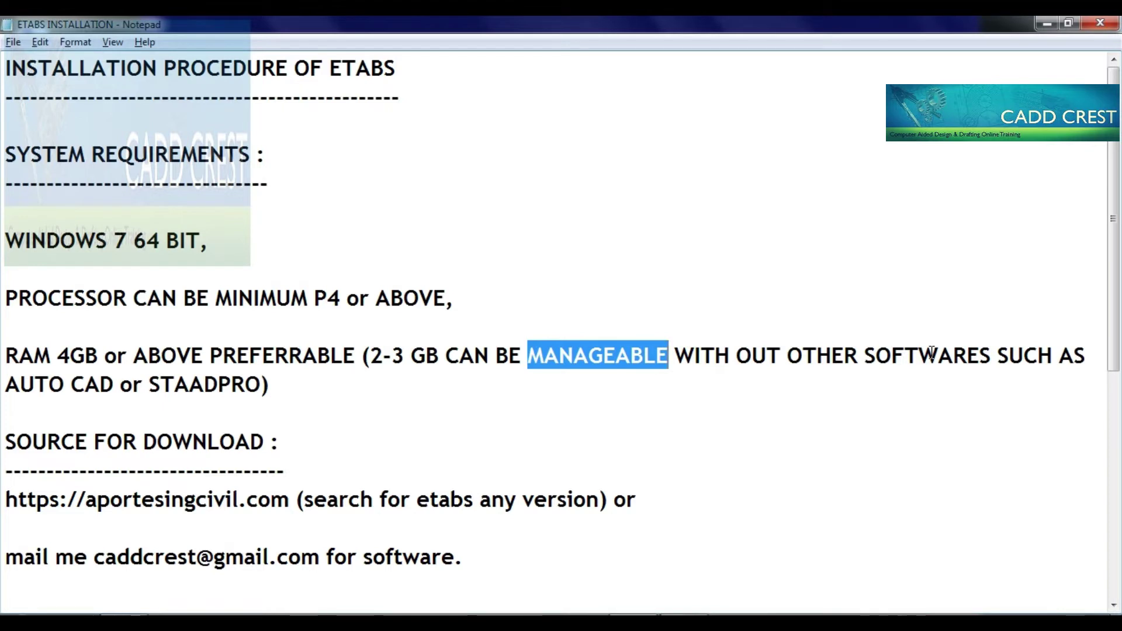
left_click_drag(5, 386, 263, 383)
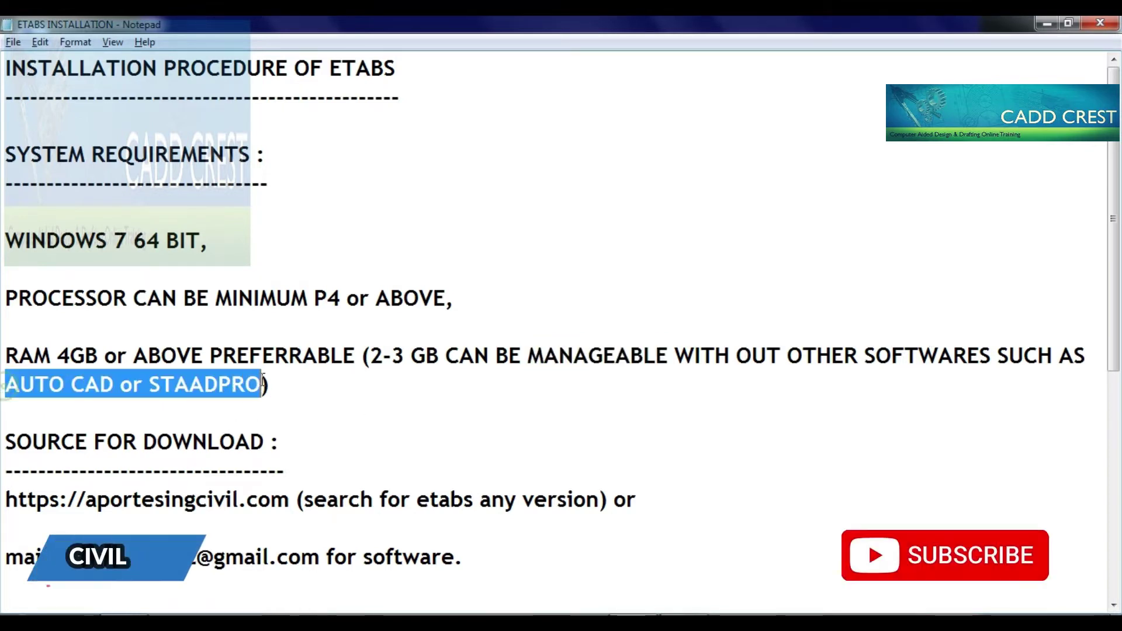
left_click(263, 383)
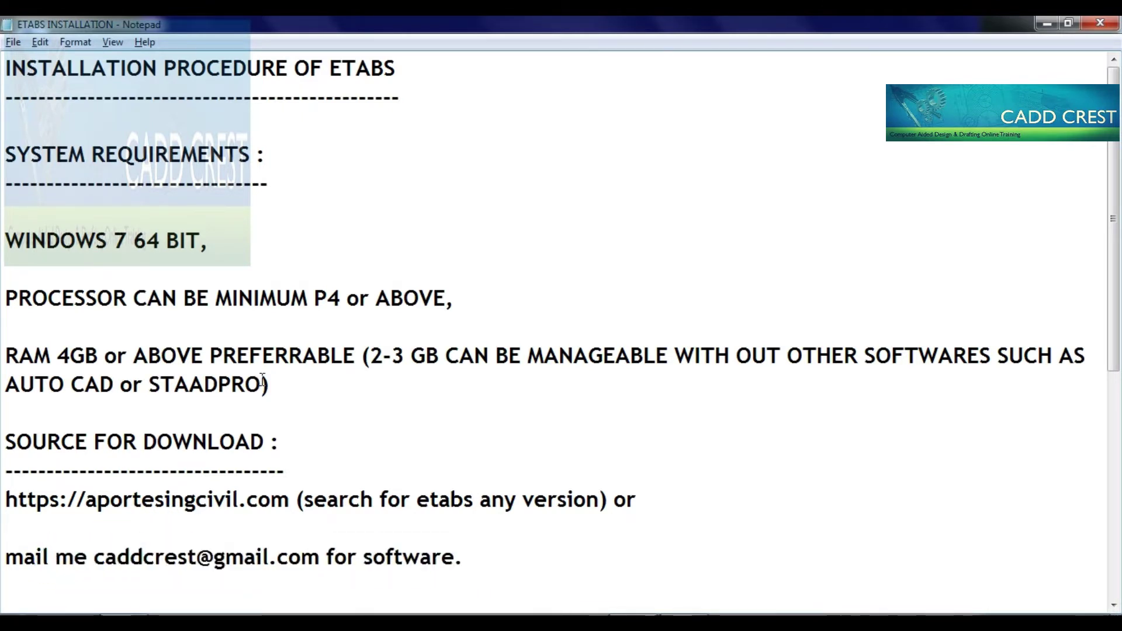
Highlight the download source heading, the website address, the search note and the contact e-mail
left_click_drag(9, 445, 273, 436)
left_click(287, 446)
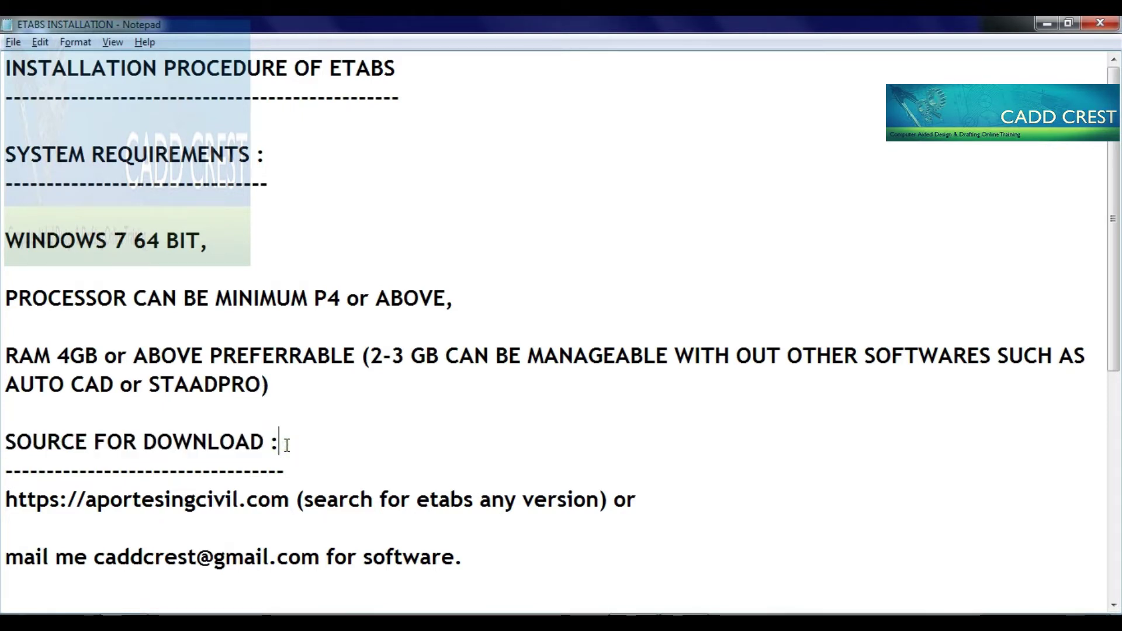
left_click_drag(7, 500, 292, 496)
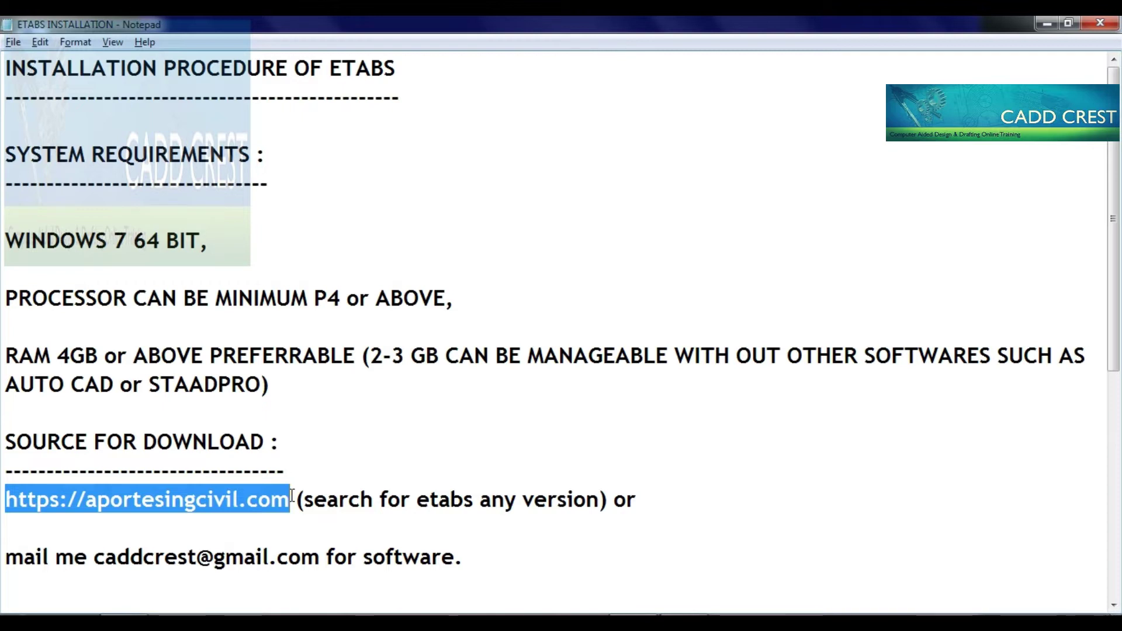
left_click_drag(304, 498, 608, 500)
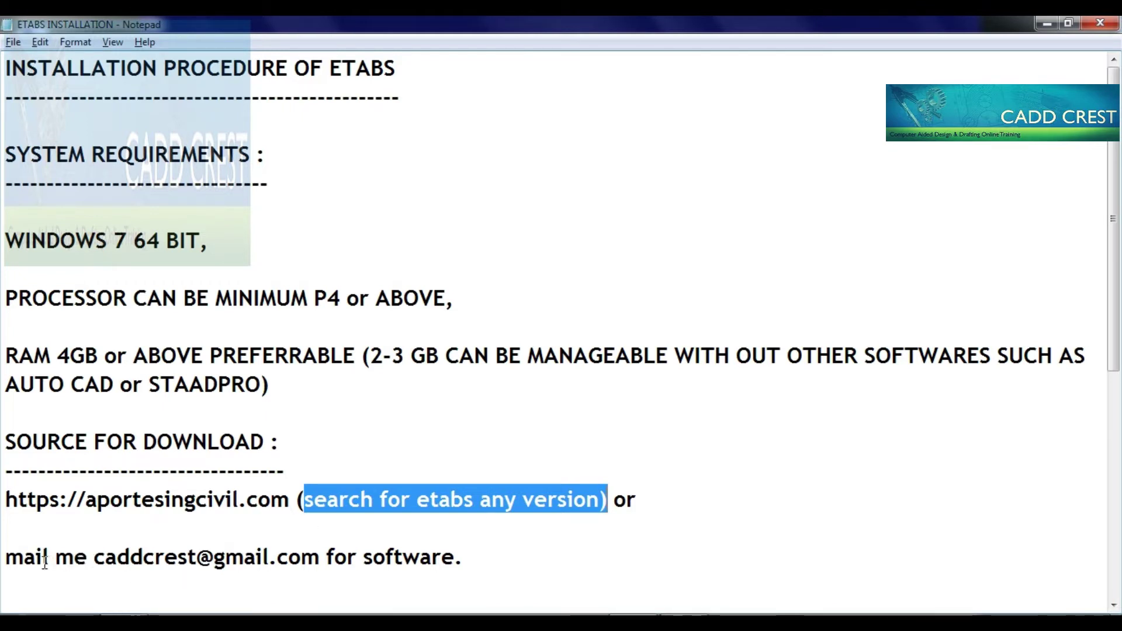
left_click_drag(93, 560, 324, 554)
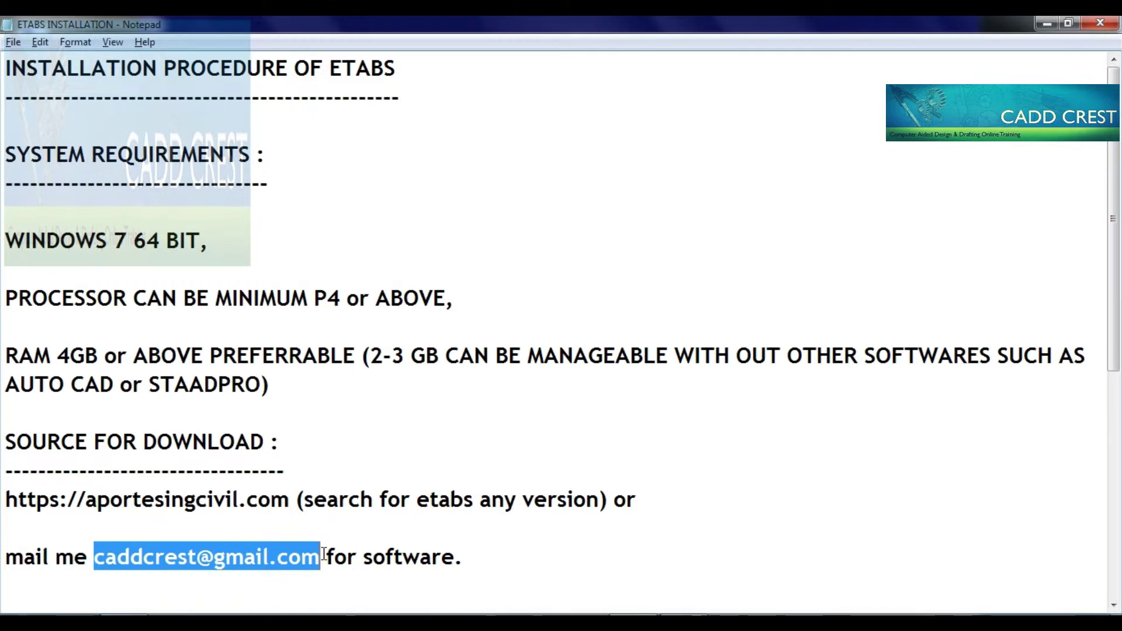
left_click(467, 568)
Highlight 7ZIP as the preferred archiver and ETABS in the note about removing other ETABS software
key("Down")
key("Down")
key("Down")
key("Down")
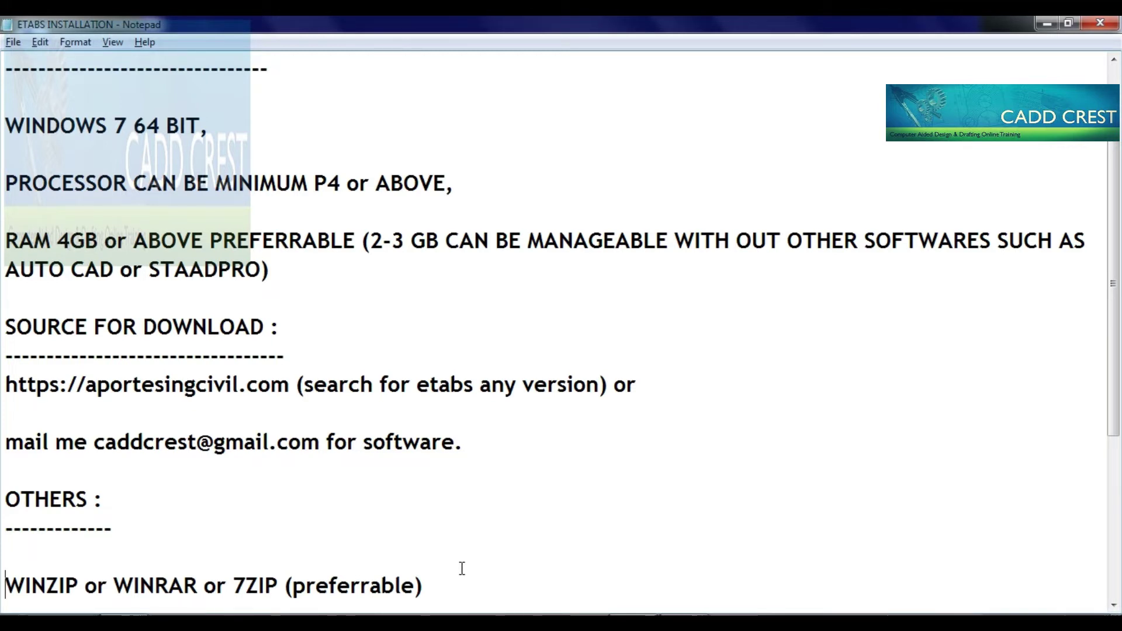
left_click_drag(233, 586, 281, 586)
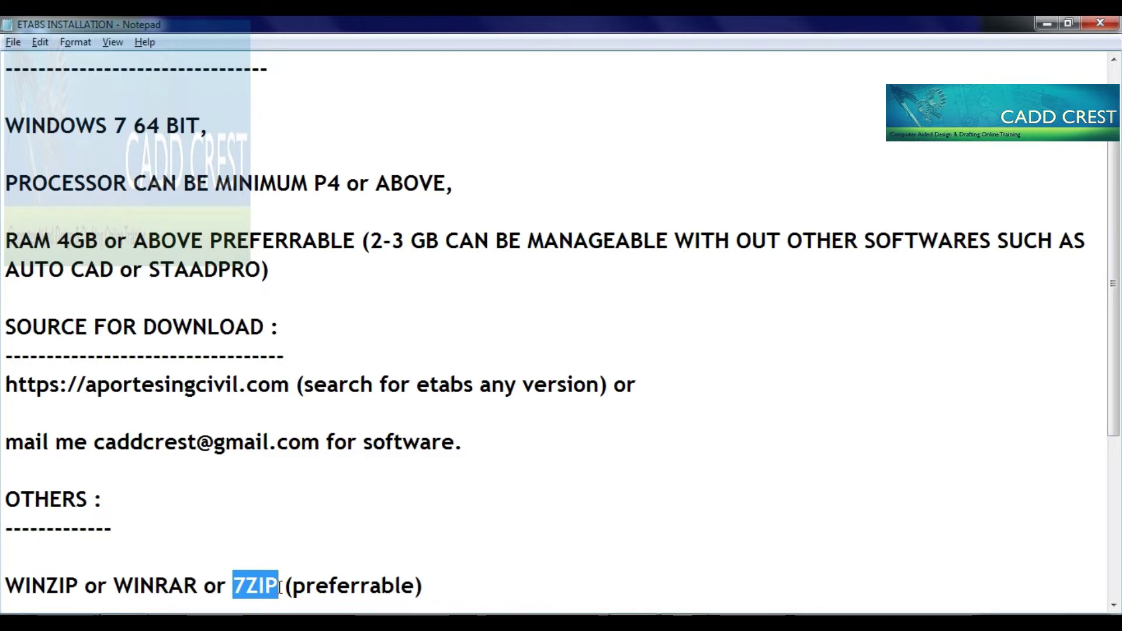
key("ctrl+End")
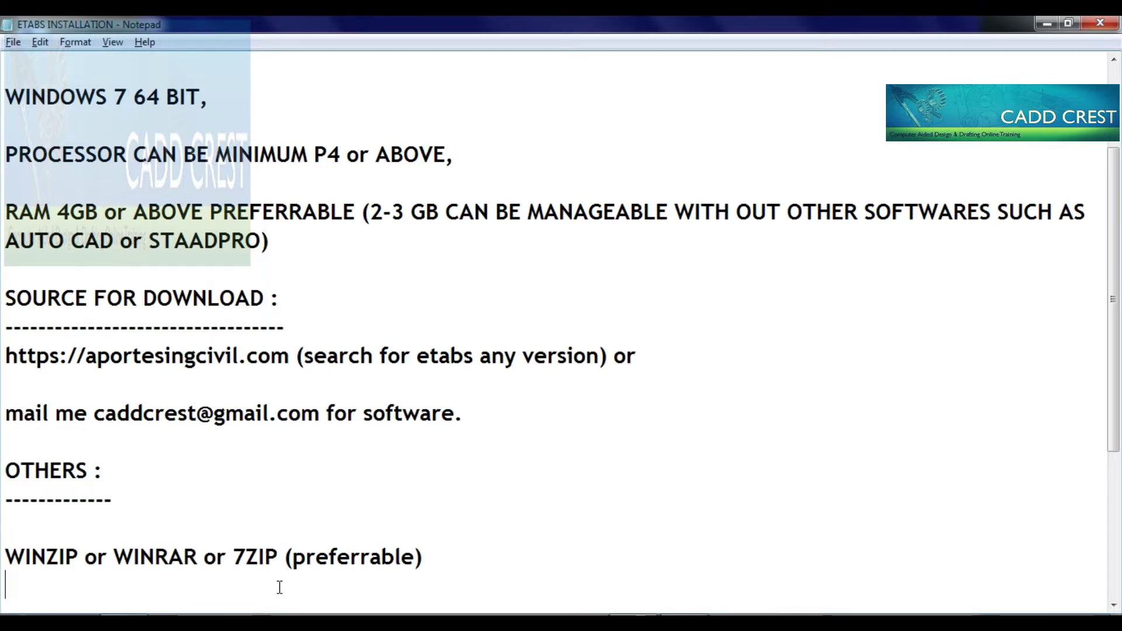
key("Down")
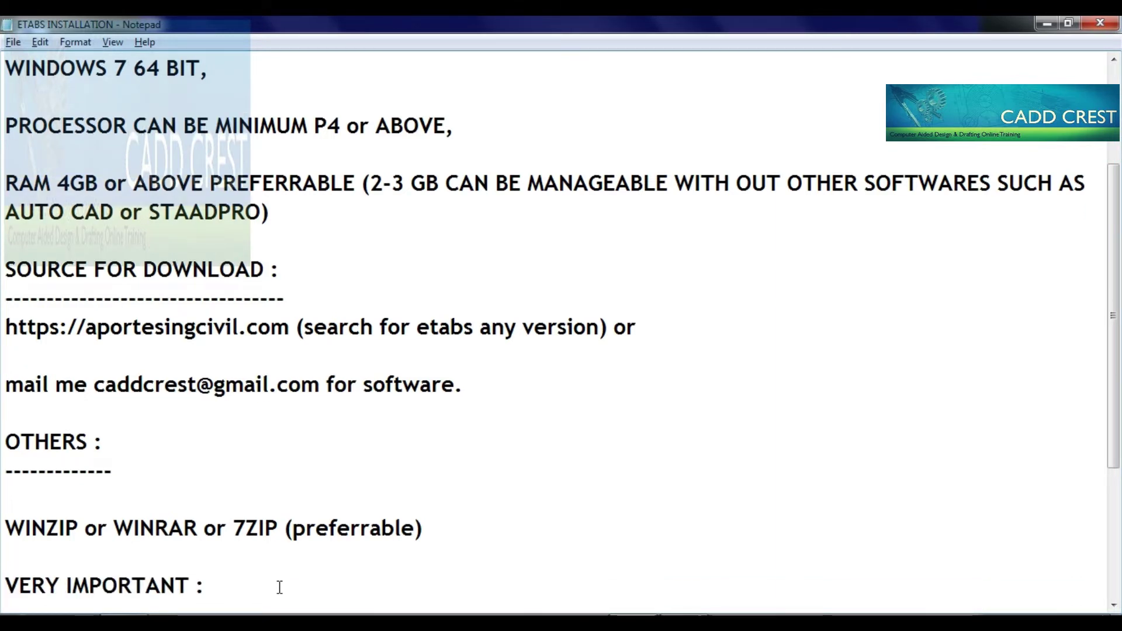
key("Down")
key("Down")
key("Down")
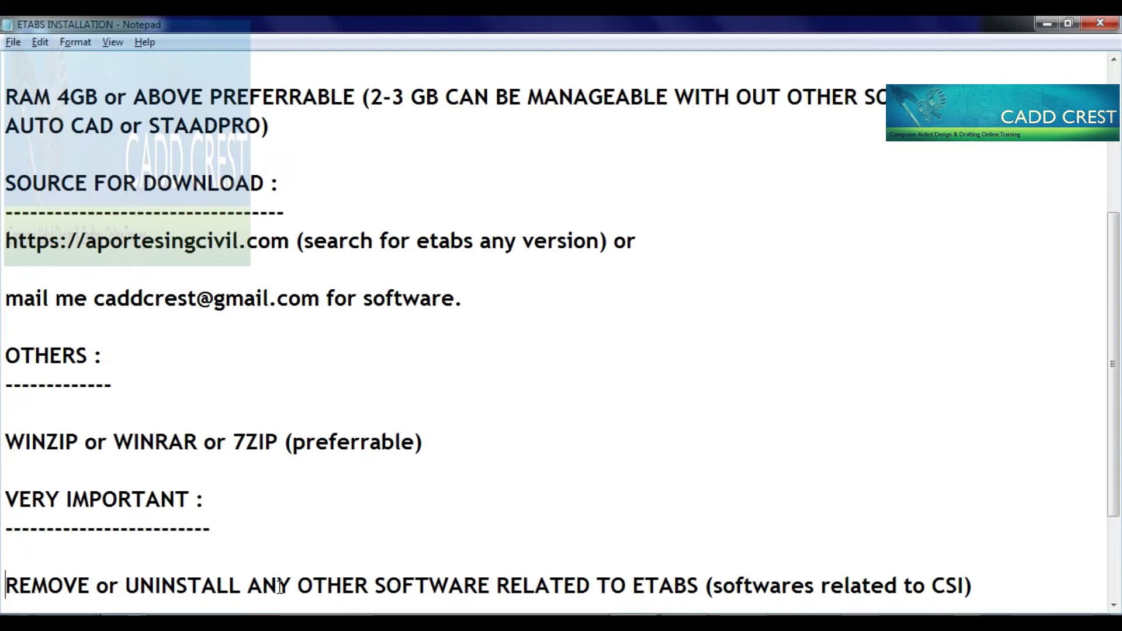
left_click_drag(633, 586, 699, 586)
scroll(694, 586, "down", 1)
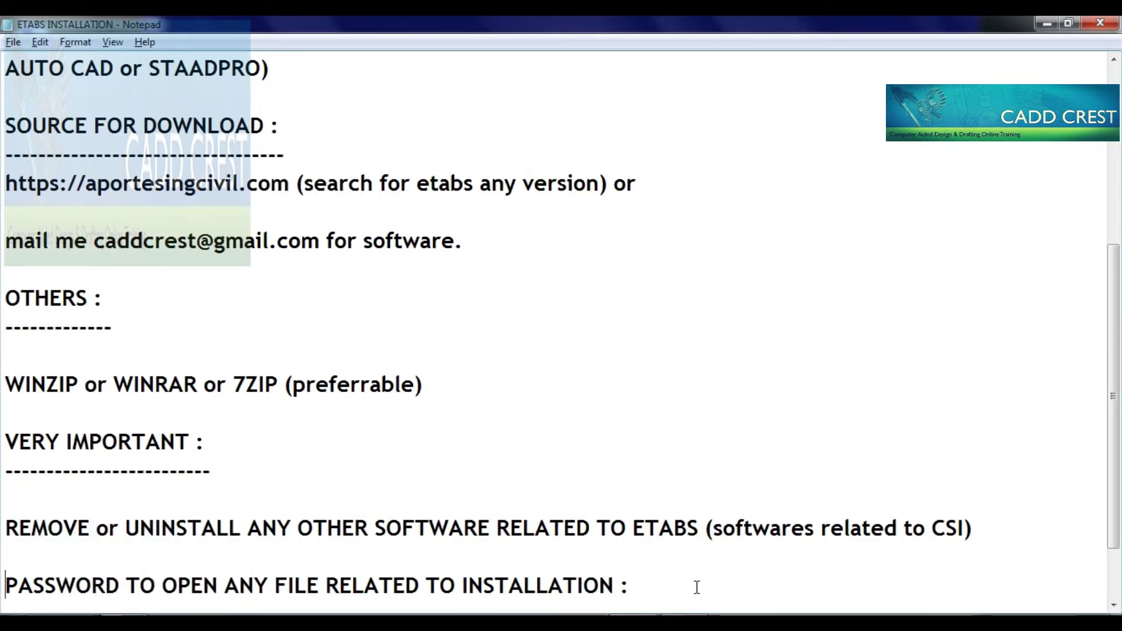
key("Down")
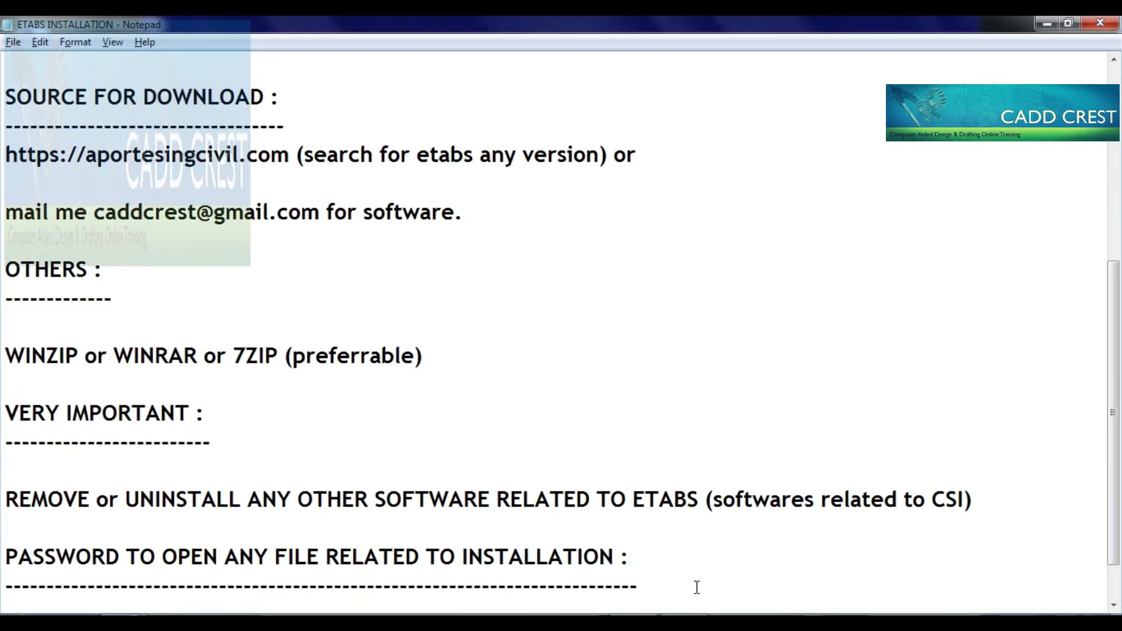
key("Down")
key("Down")
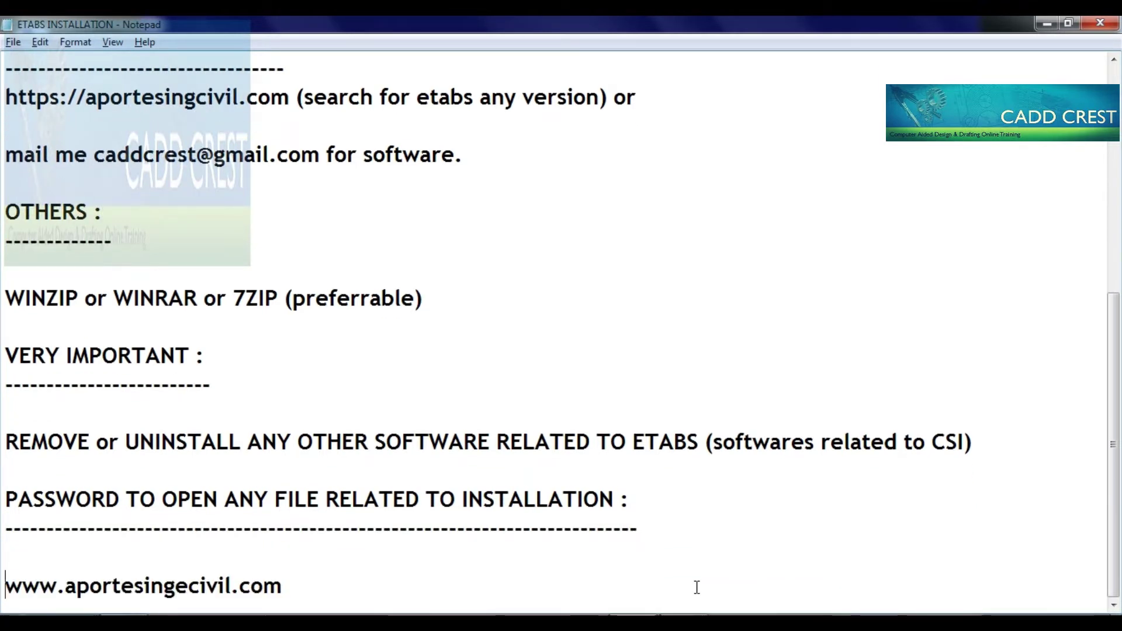
key("Up")
key("Up")
key("Up")
key("Up")
key("Up")
key("Up")
key("Up")
key("Up")
key("Up")
key("Up")
key("Up")
key("Up")
key("Up")
key("Up")
key("Up")
key("Up")
key("Up")
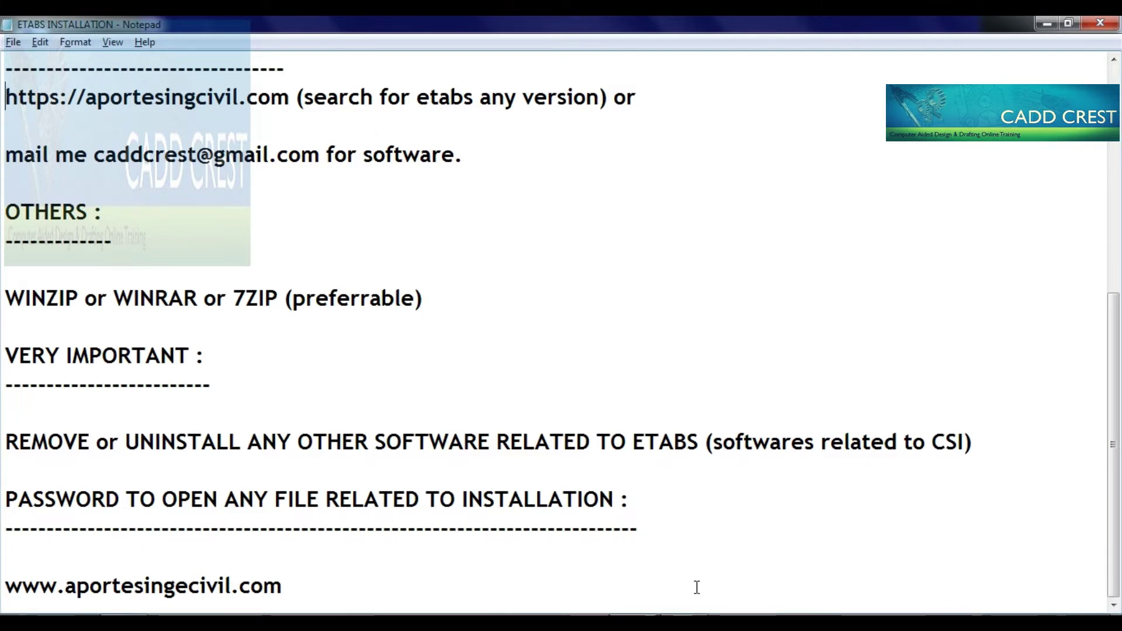
key("Right")
key("Right")
key("Right")
key("Right")
key("Right")
key("Right")
Browse SOFTWARES (D:) > SOFTWARES > SOFTWARES > ETABS 2016 and open the Etabs.2016.v16.2.1_64bit archive
left_click(633, 624)
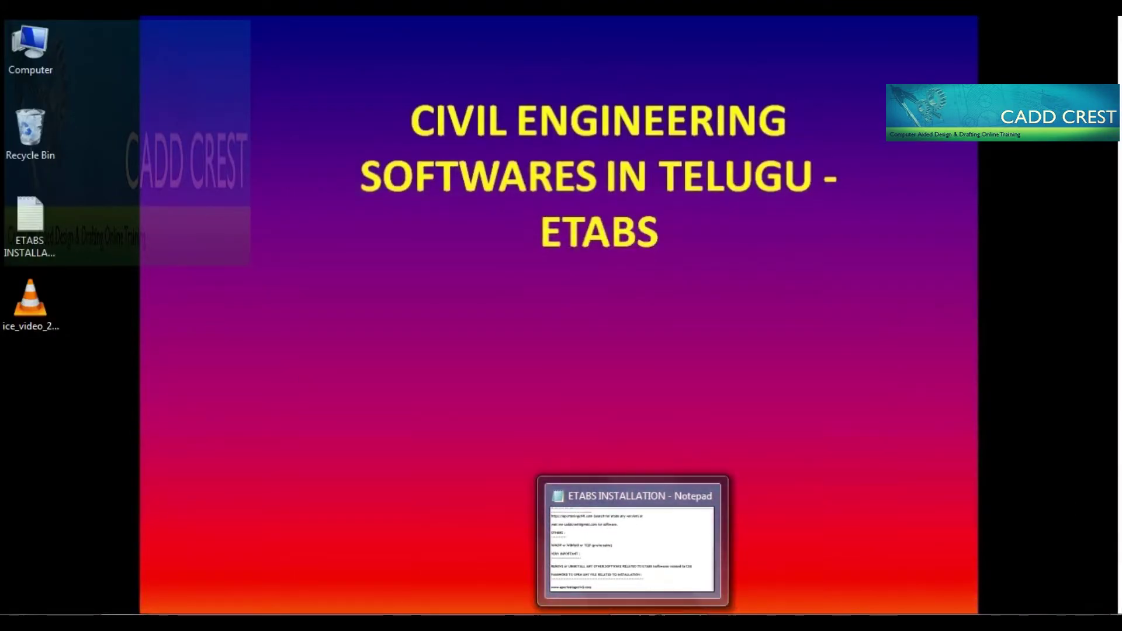
double_click(32, 49)
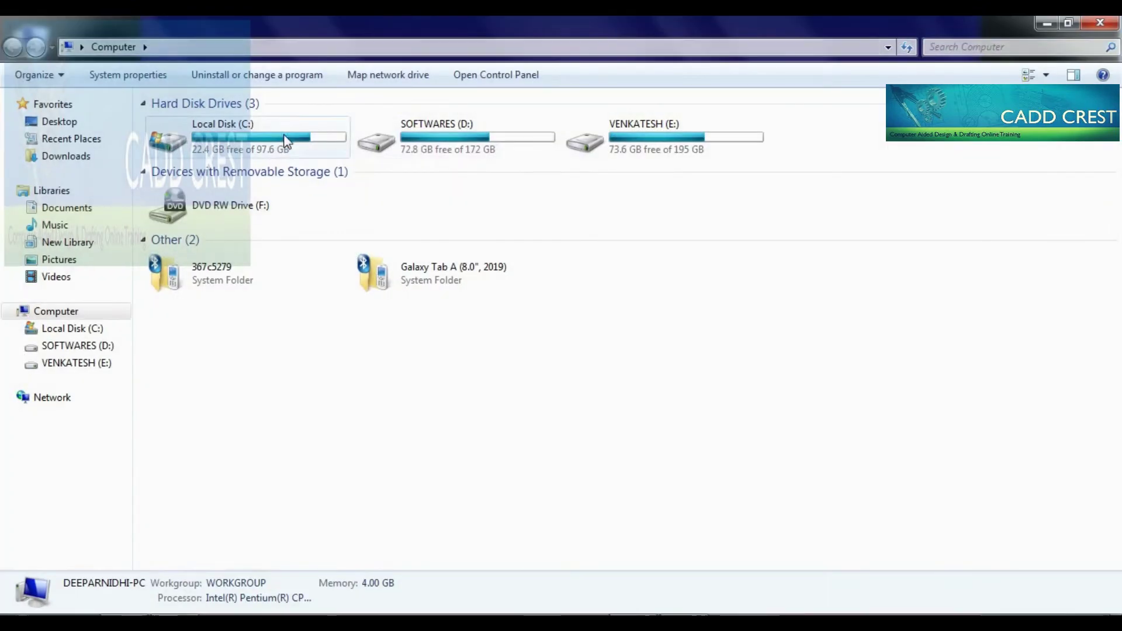
double_click(421, 138)
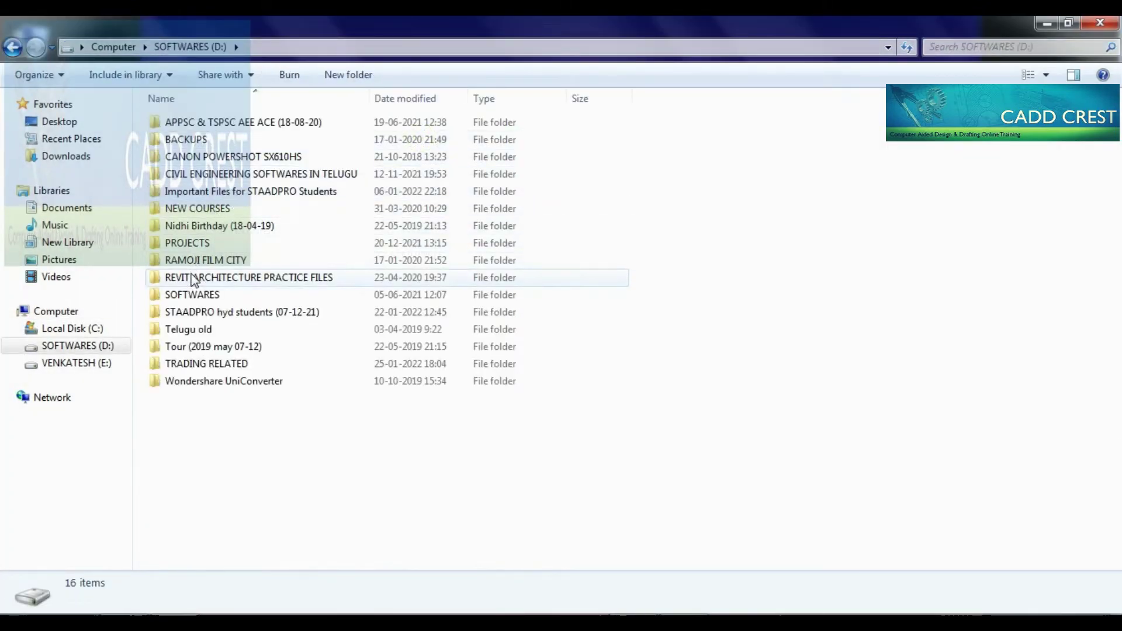
double_click(192, 295)
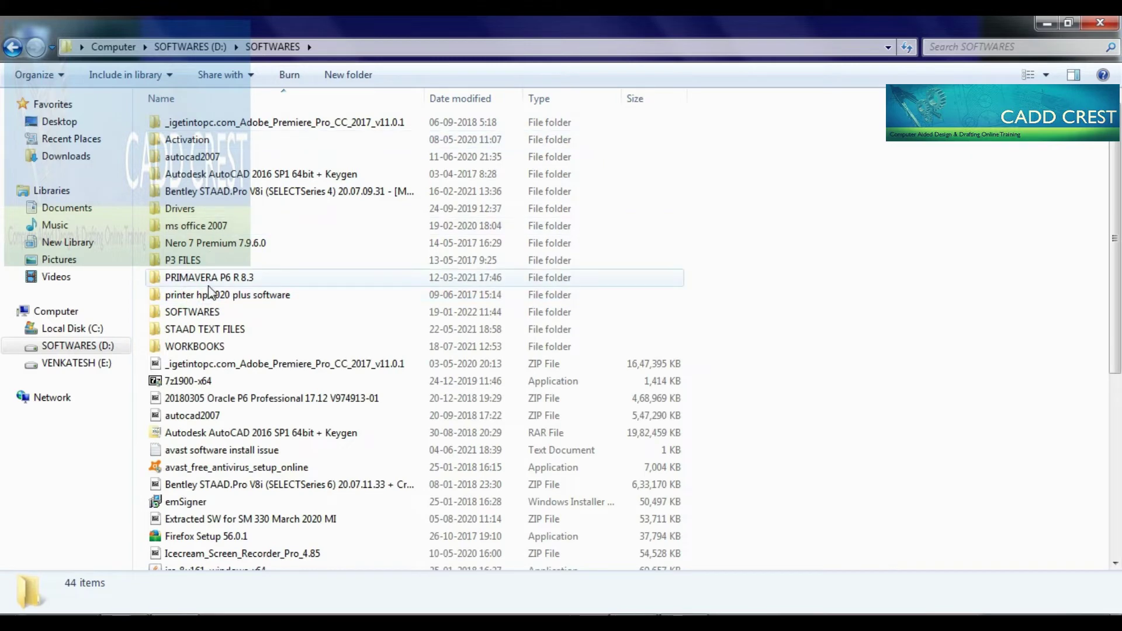
double_click(203, 312)
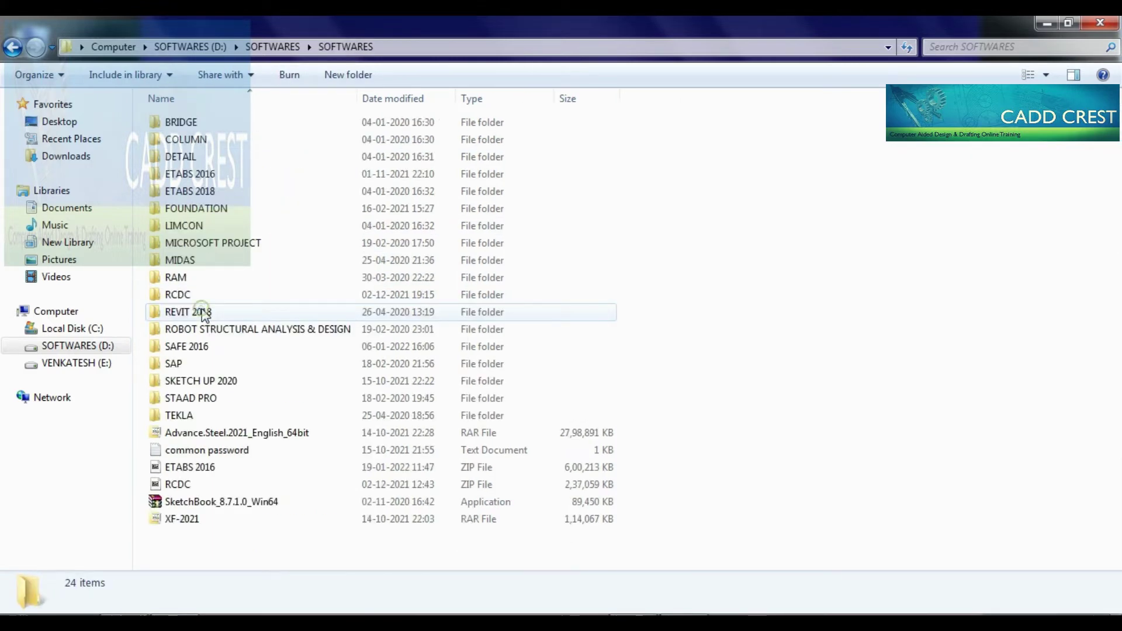
double_click(198, 175)
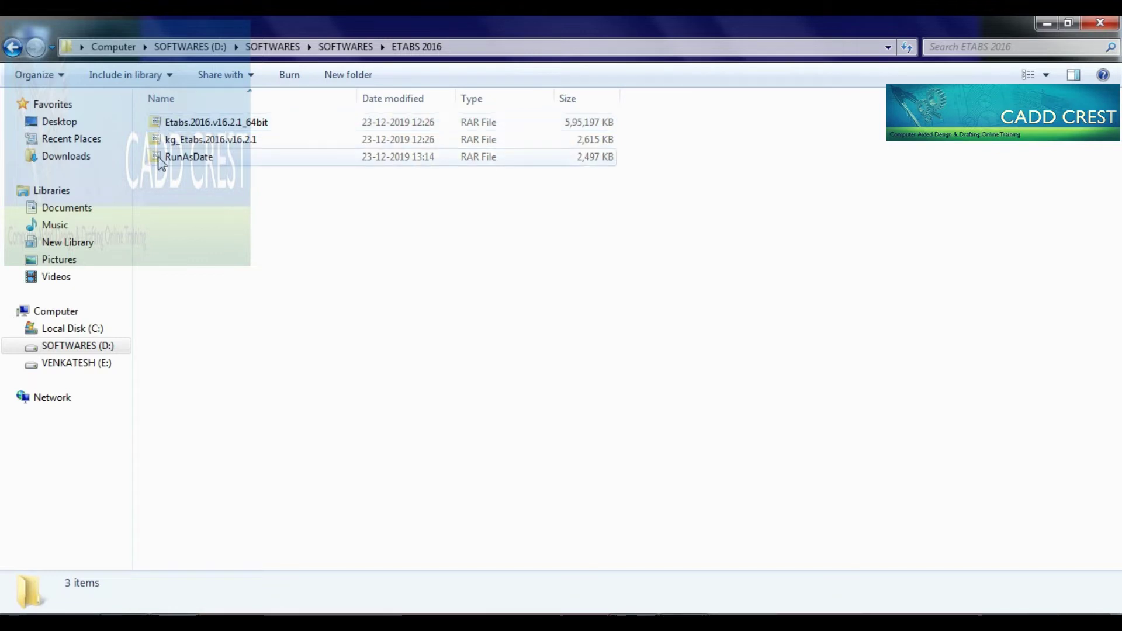
double_click(222, 124)
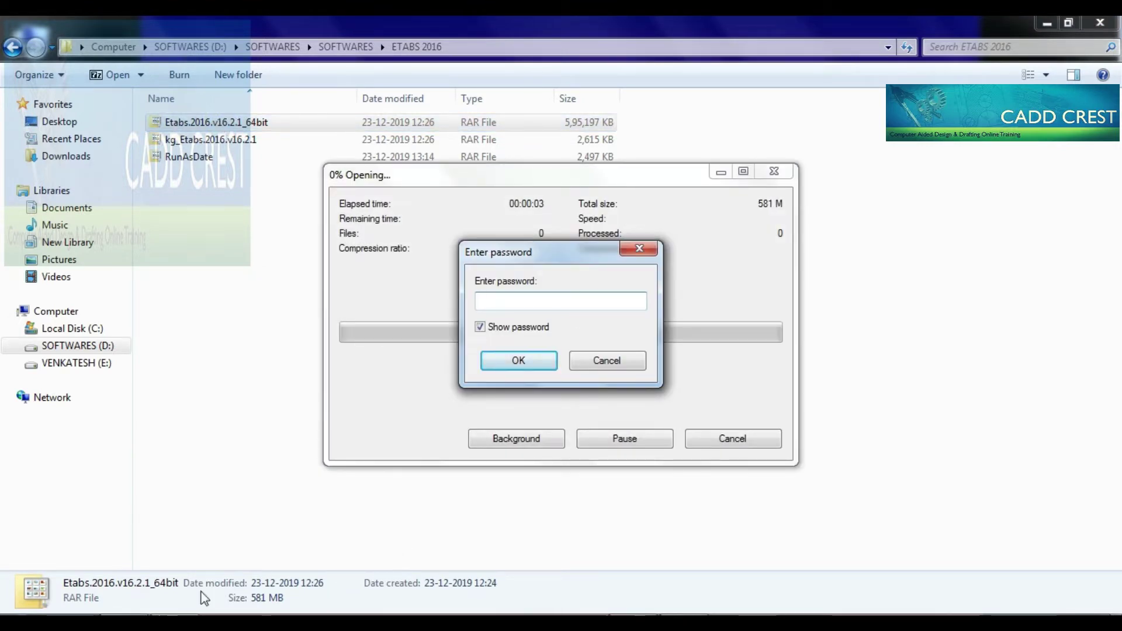
Cancel the password prompt, copy the archive password line from the notes, and minimize Notepad
key("Escape")
key("BackSpace")
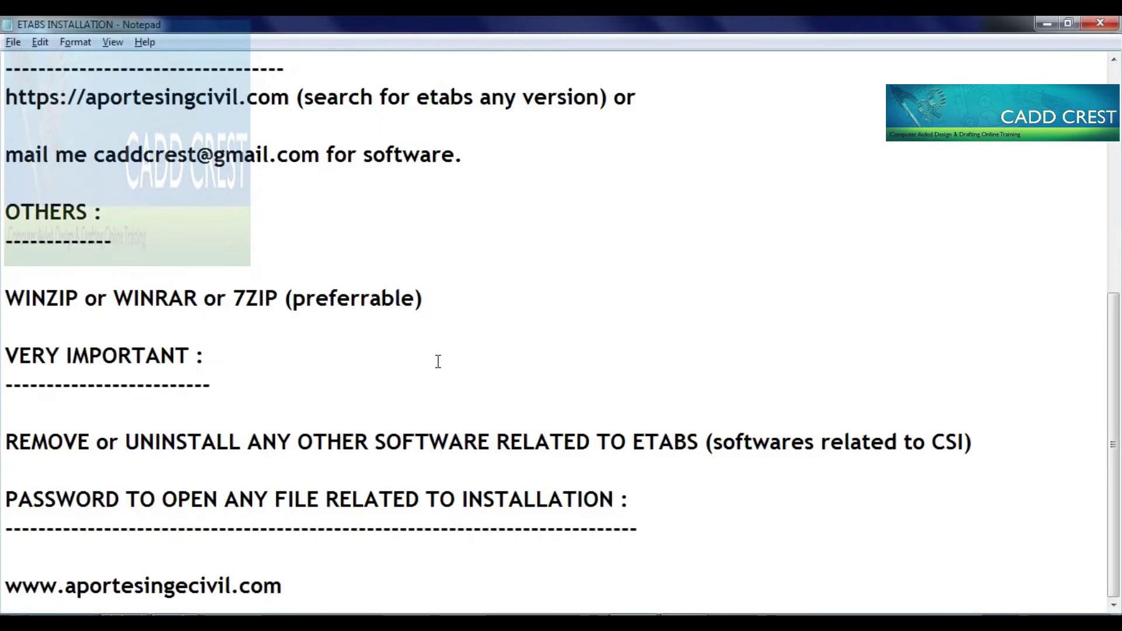
key("shift+Home")
key("ctrl+c")
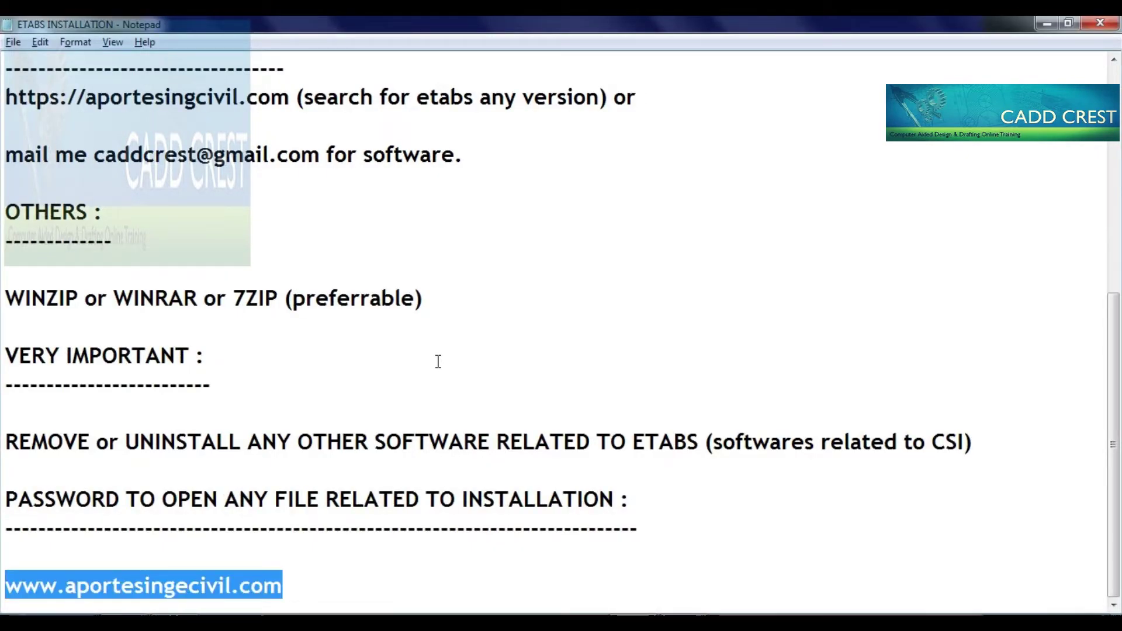
key("alt+space")
key("n")
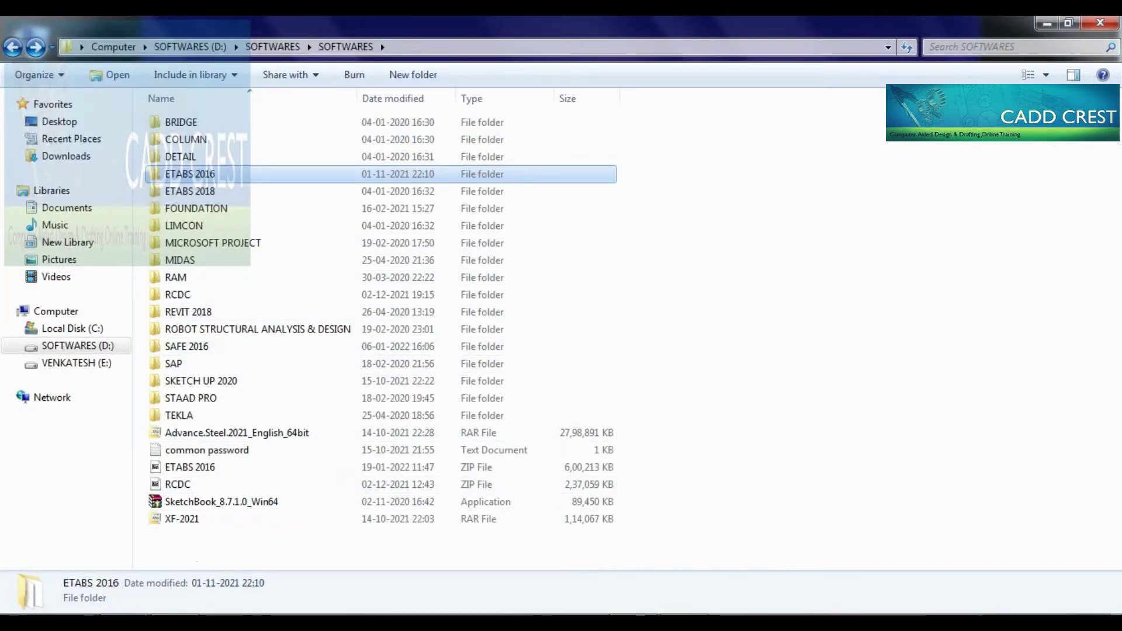
Open Etabs.2016.v16.2.1_64bit from the ETABS 2016 folder using the pasted archive password
double_click(189, 178)
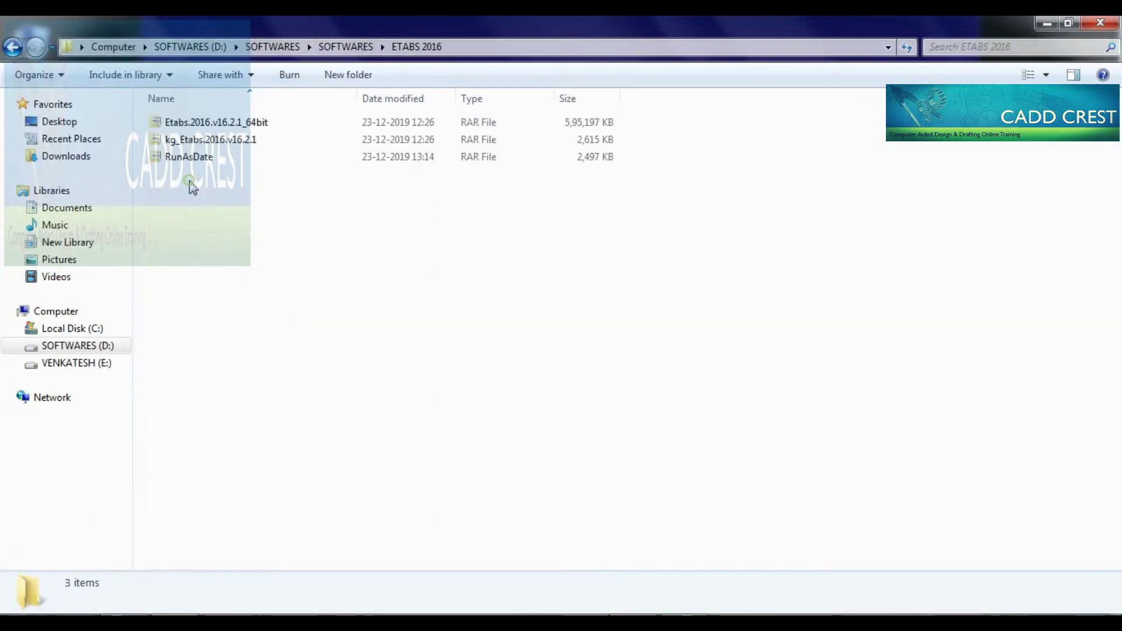
double_click(213, 122)
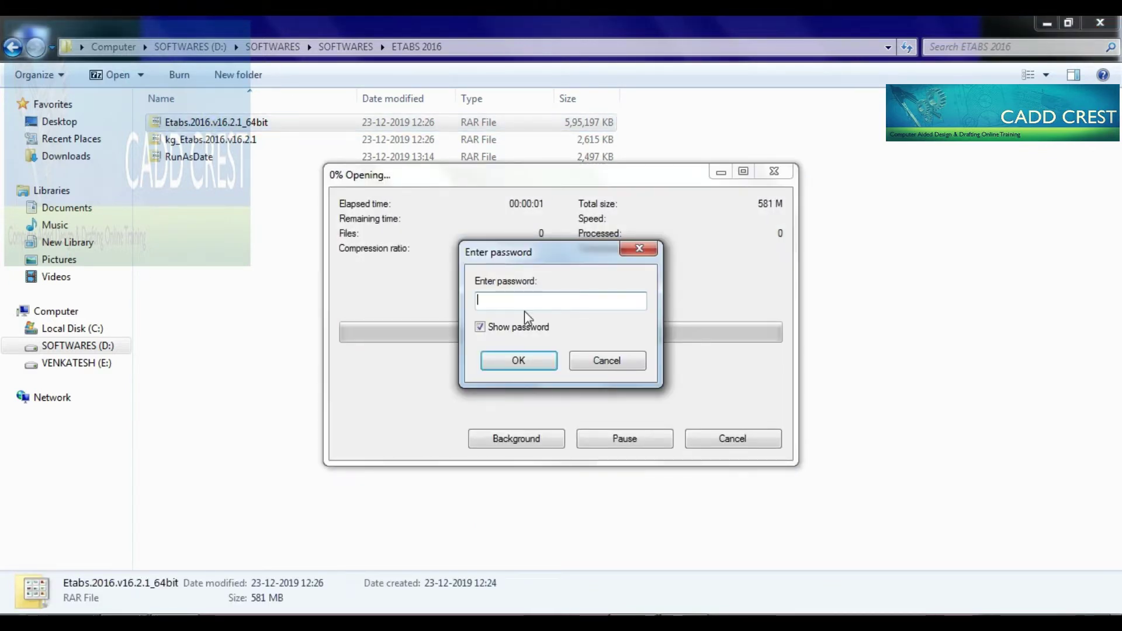
key("ctrl+v")
left_click(524, 362)
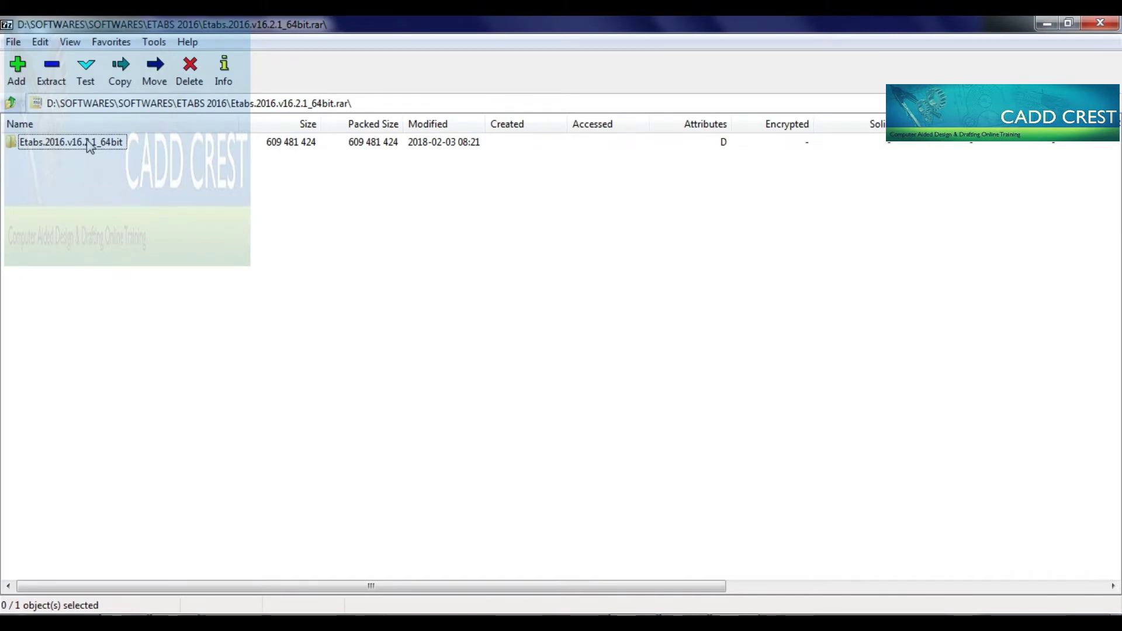
Extract the Etabs.2016.v16.2.1_64bit folder to the Desktop, then minimize 7-Zip
left_click(51, 71)
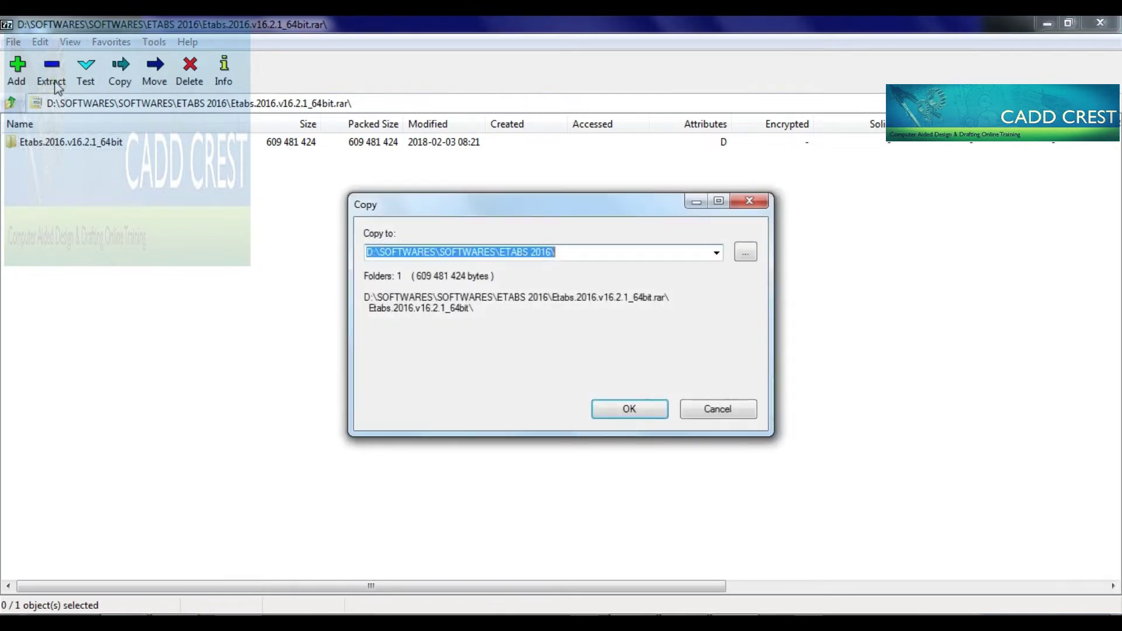
left_click(746, 252)
left_click(504, 265)
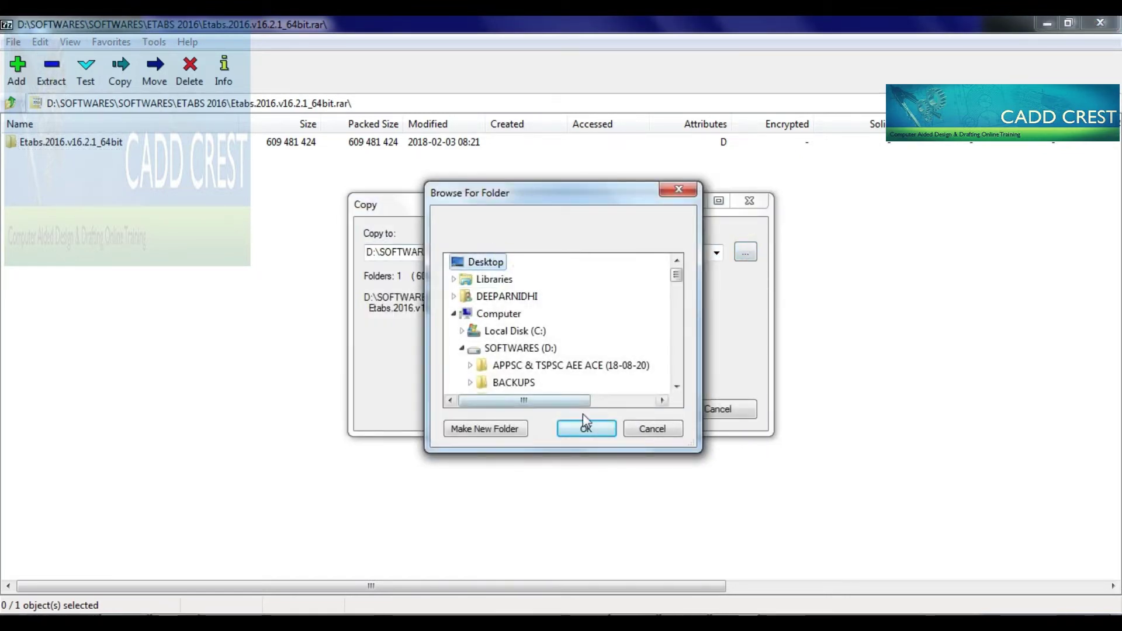
left_click(585, 427)
left_click(620, 409)
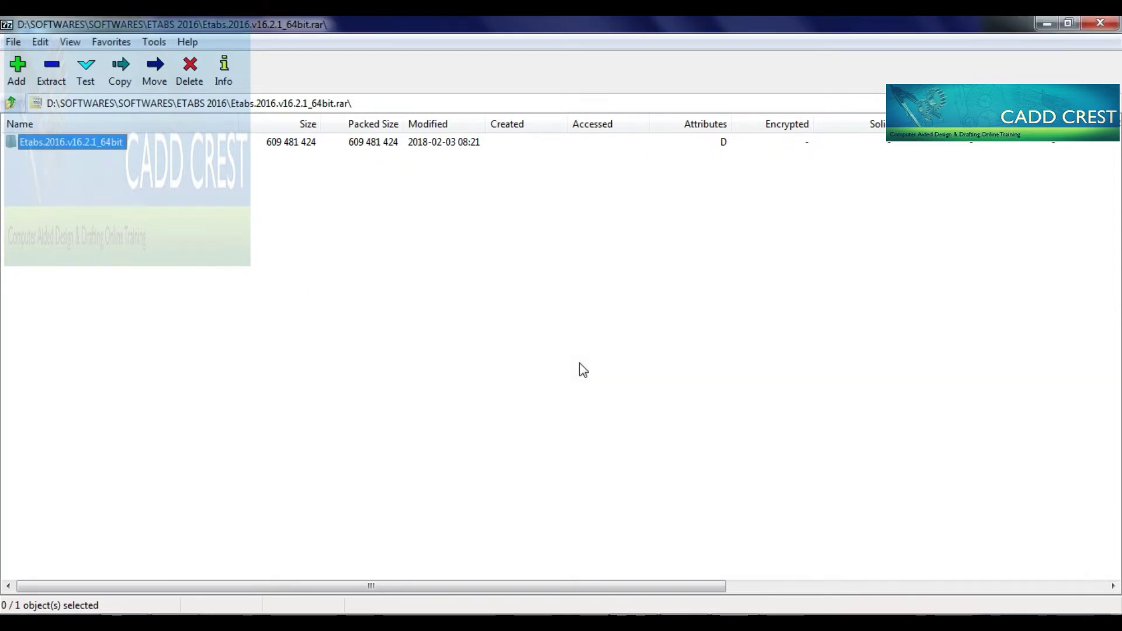
left_click(1040, 26)
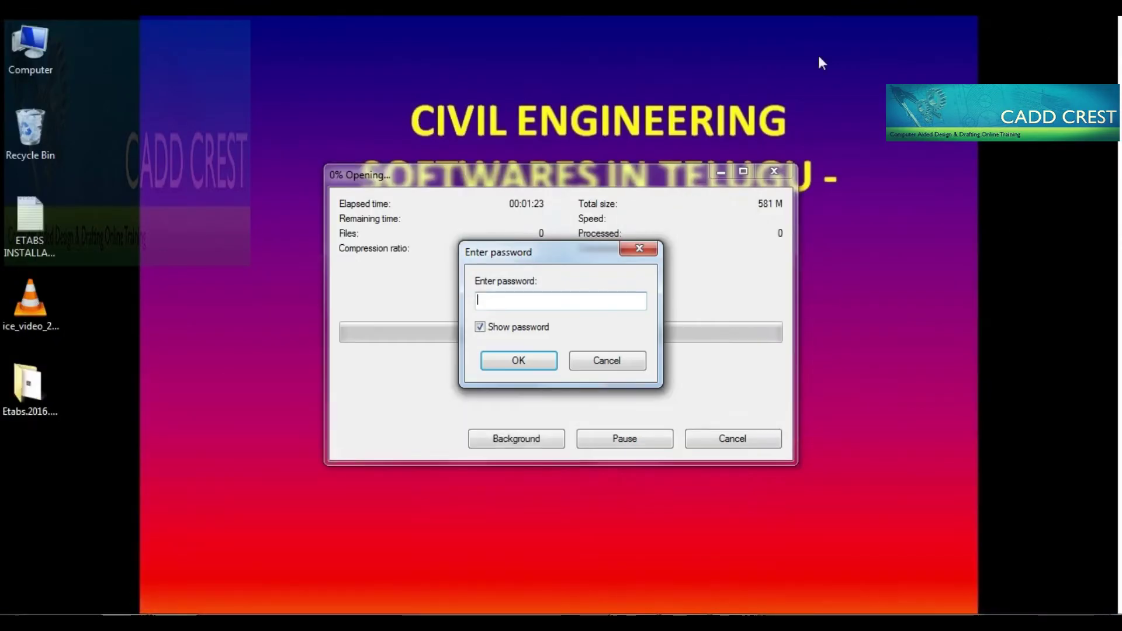
Open the extracted Etabs.2016 folder and run ETABS2016v1621Setup64 as administrator
double_click(30, 396)
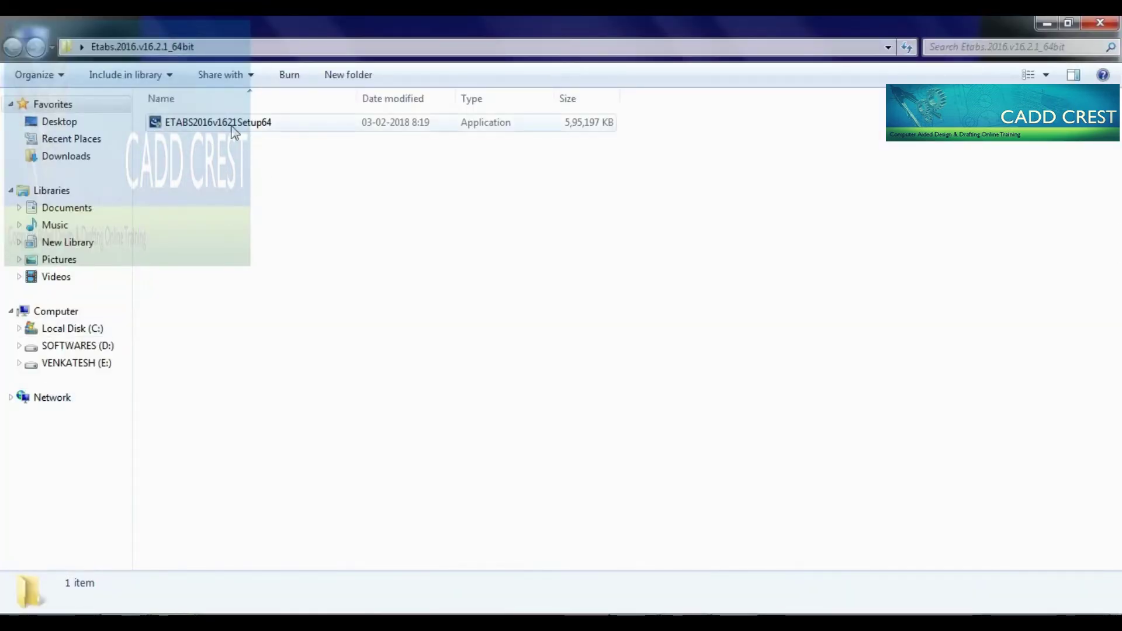
left_click(224, 129)
right_click(222, 130)
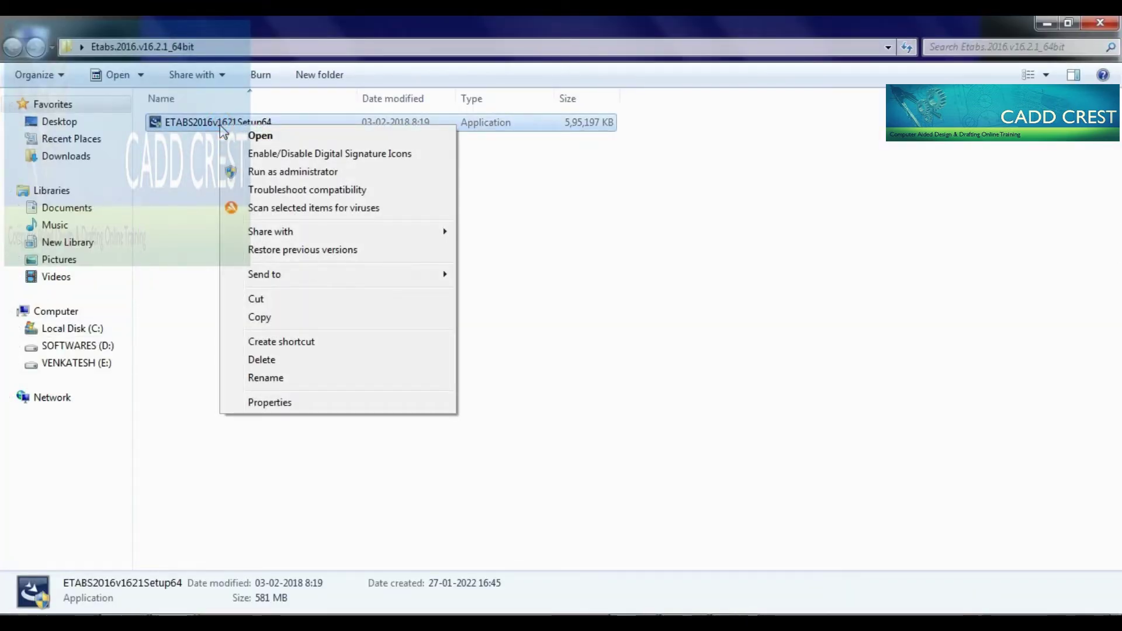
left_click(298, 171)
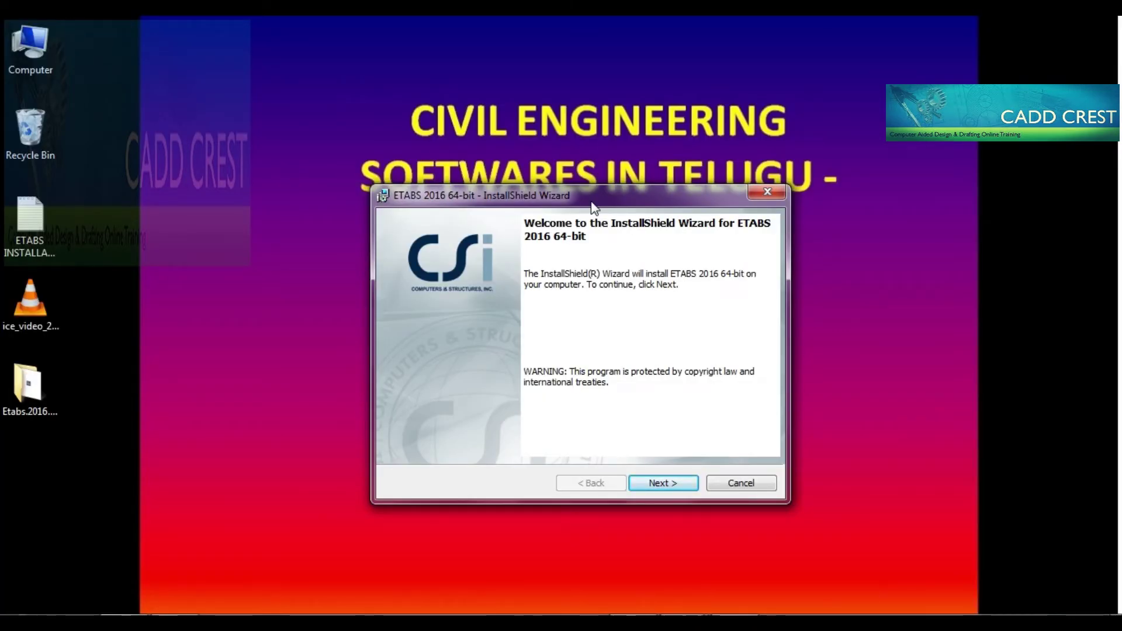
Reposition the setup wizard window and advance past the Welcome page
mouse_move(592, 205)
left_mouse_down()
mouse_move(601, 278)
mouse_move(598, 217)
left_mouse_up()
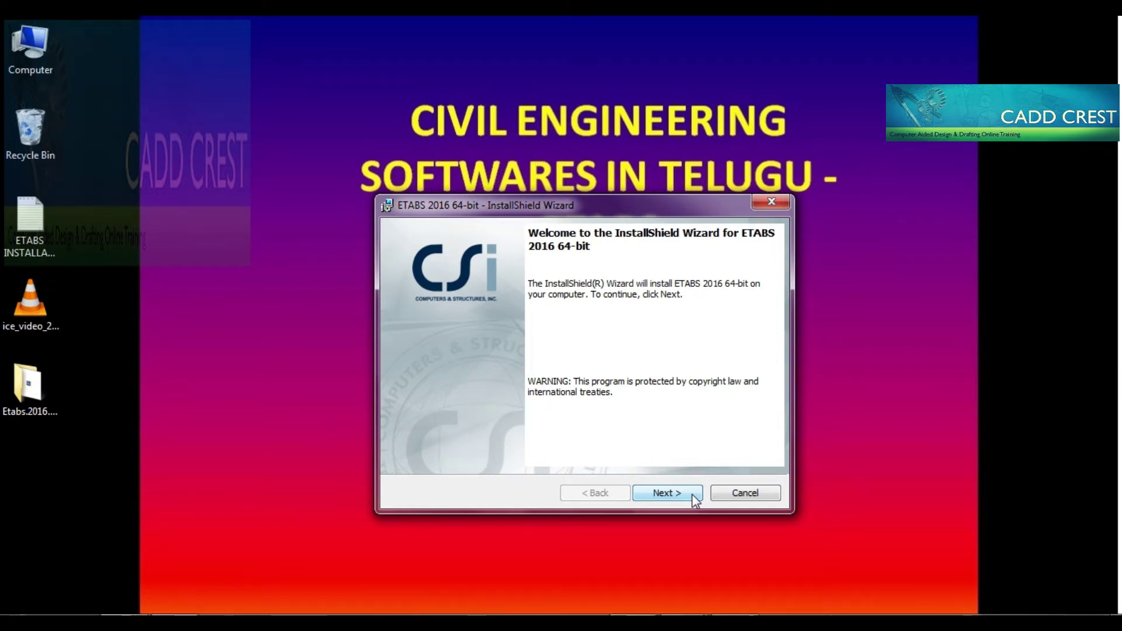
left_click_drag(593, 213, 681, 201)
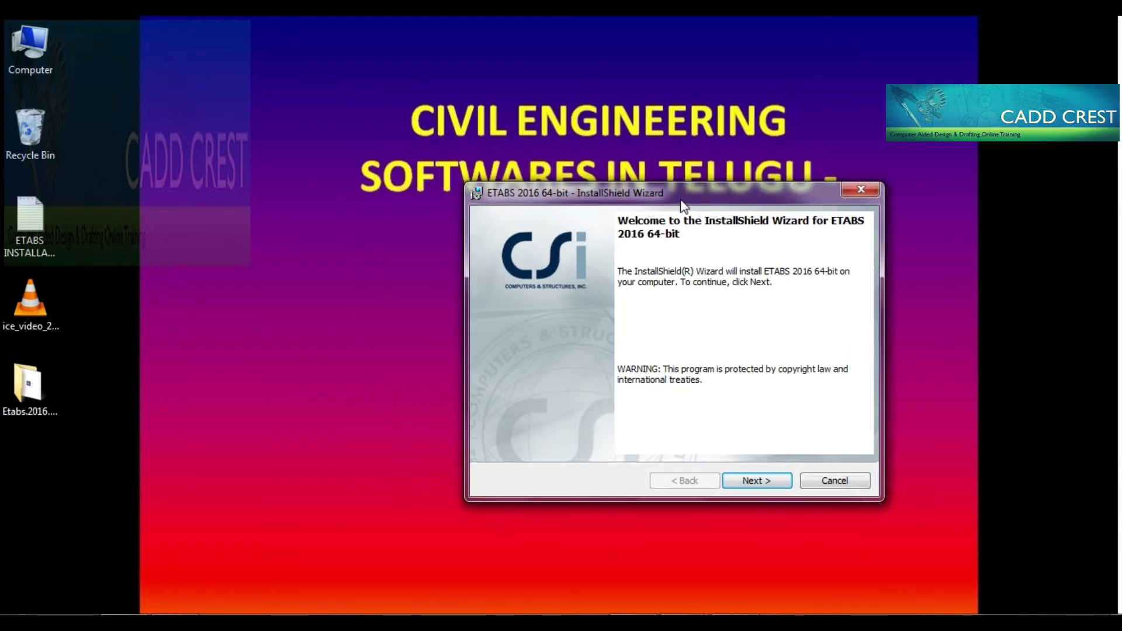
left_click(782, 481)
Accept the license terms and enter CADDCREST as the organization
left_click(494, 426)
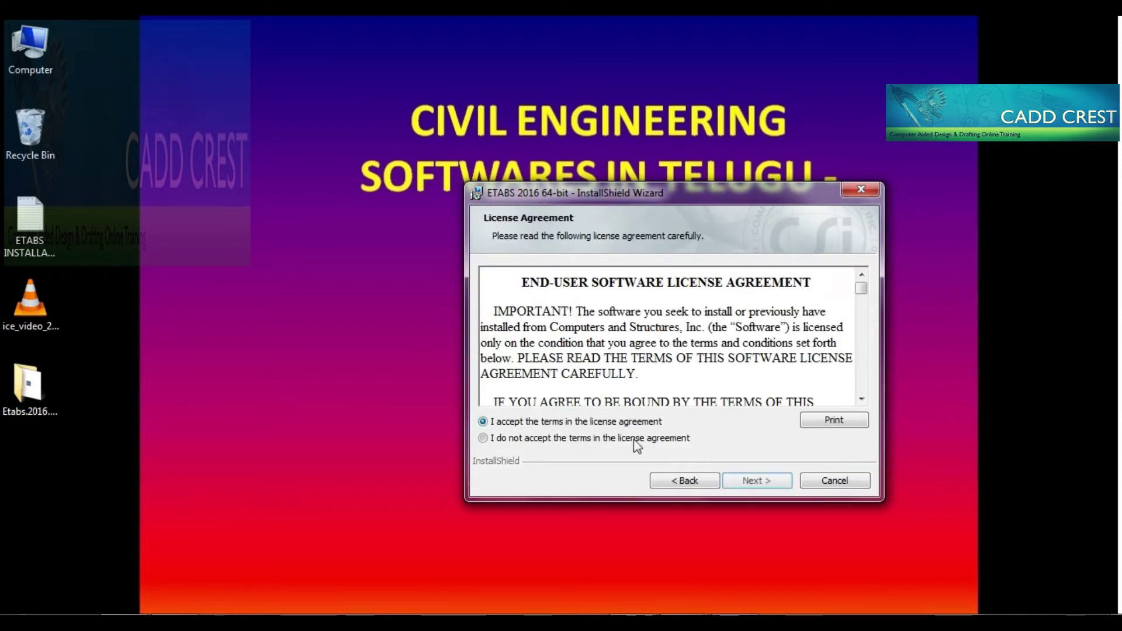
left_click(753, 480)
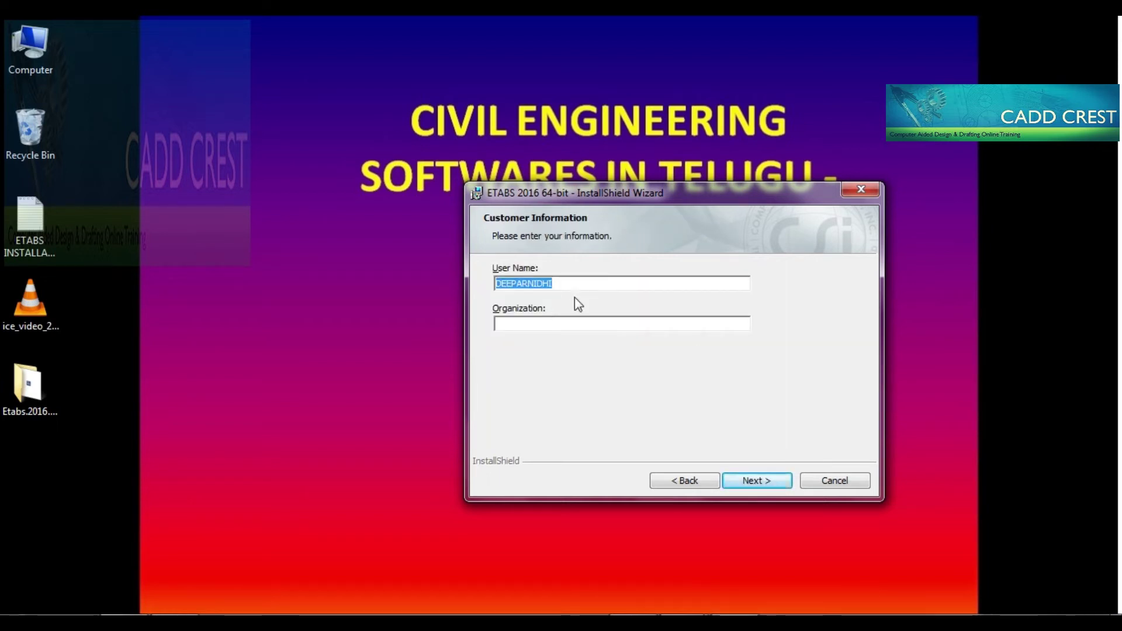
left_click(563, 324)
type("CADDCREST")
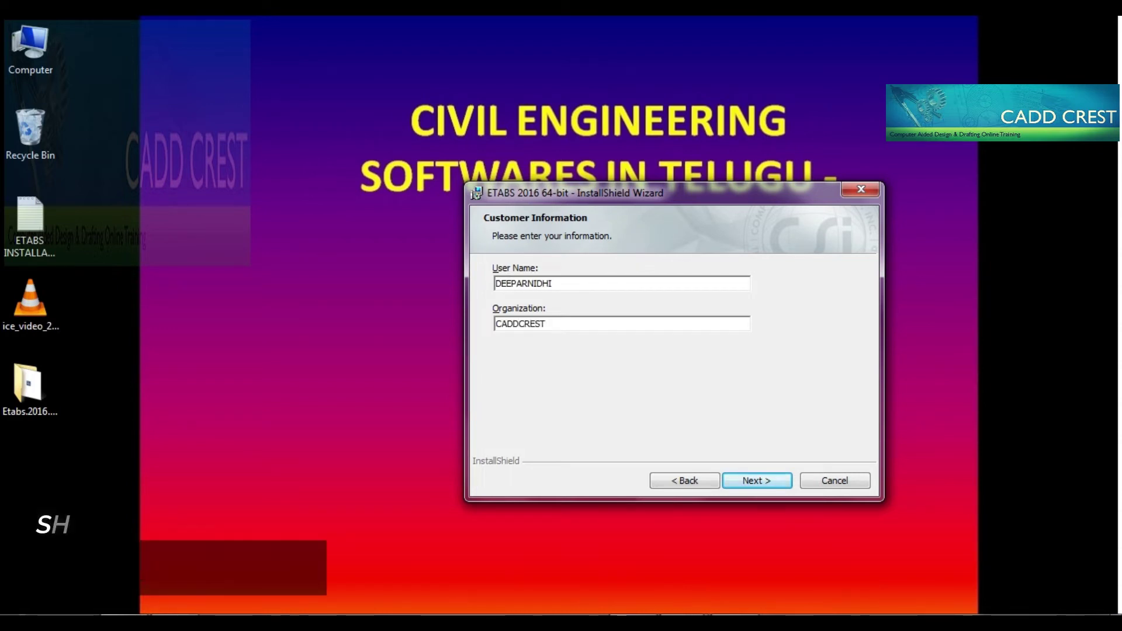
left_click(770, 482)
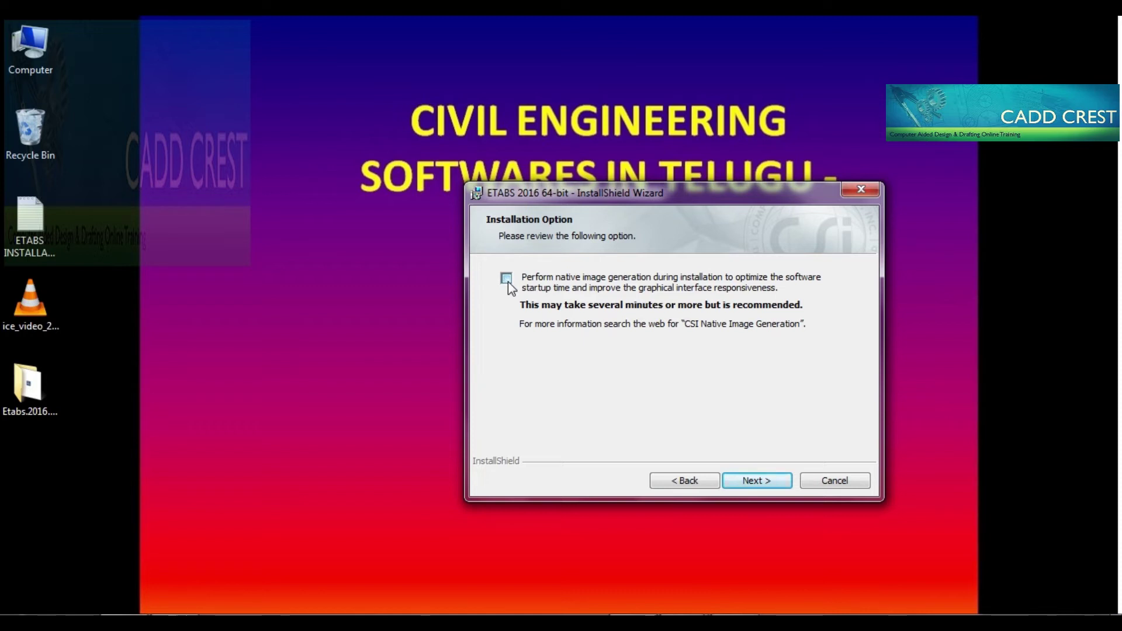
Install ETABS 2016 with standalone license activation, finish the wizard, then delete the kg_Etabs.2016.v16.2.1 item
left_click(776, 481)
left_click(775, 481)
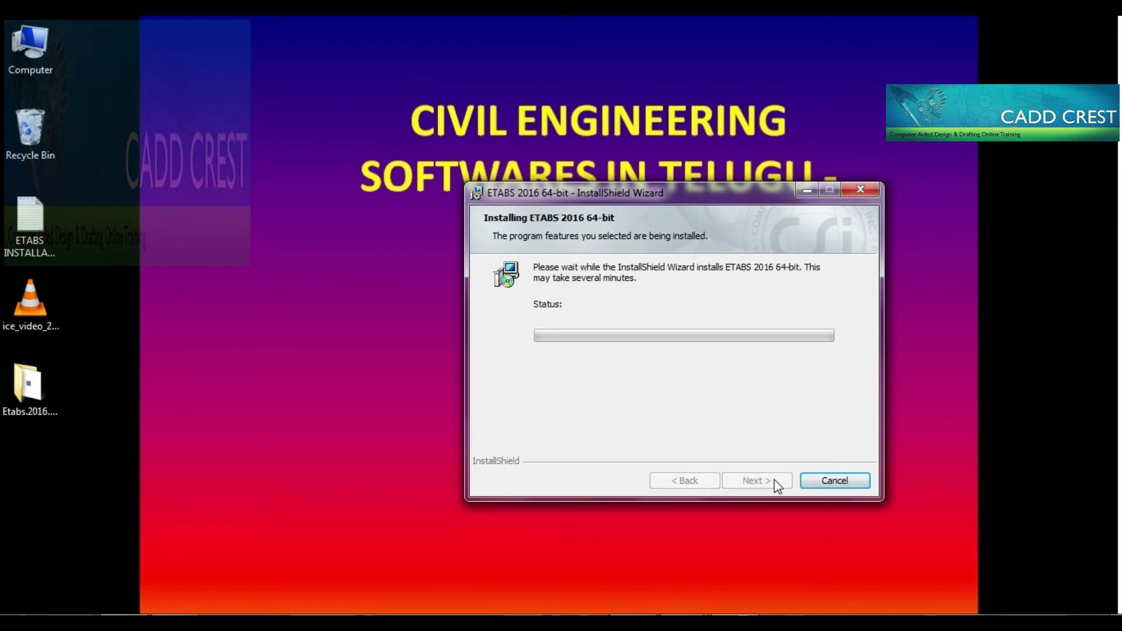
left_click_drag(678, 190, 605, 275)
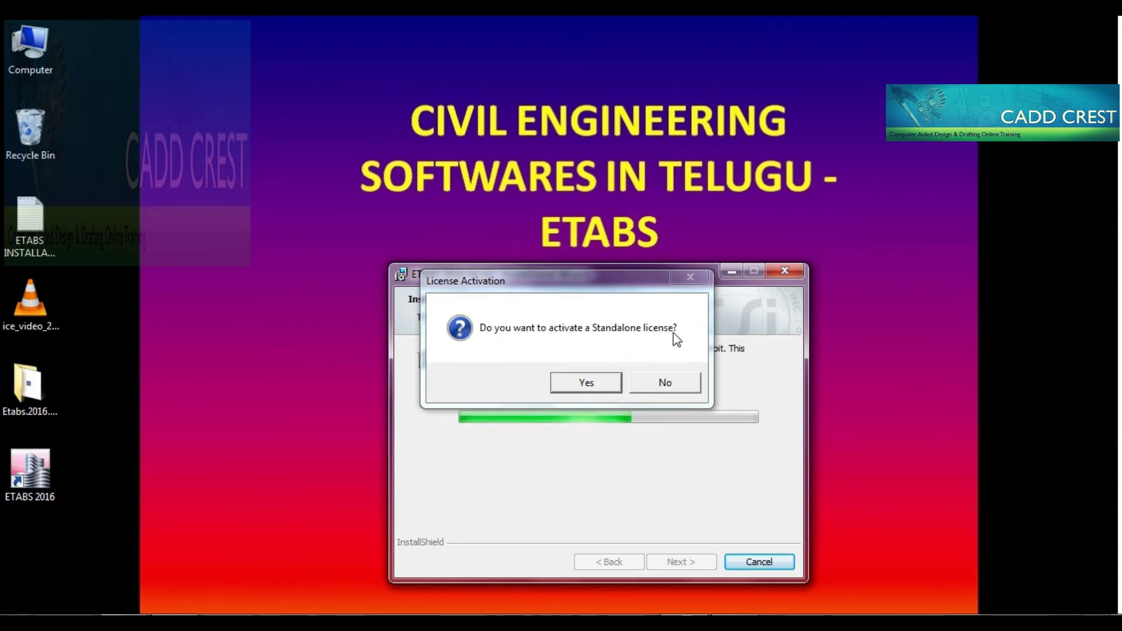
left_click(600, 384)
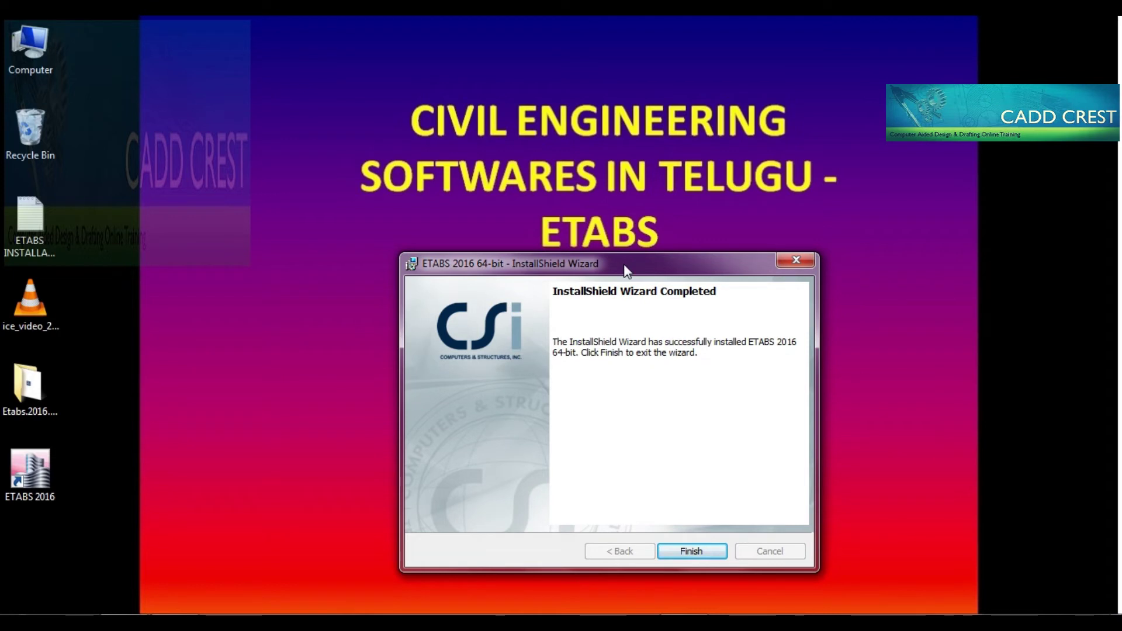
left_click(714, 550)
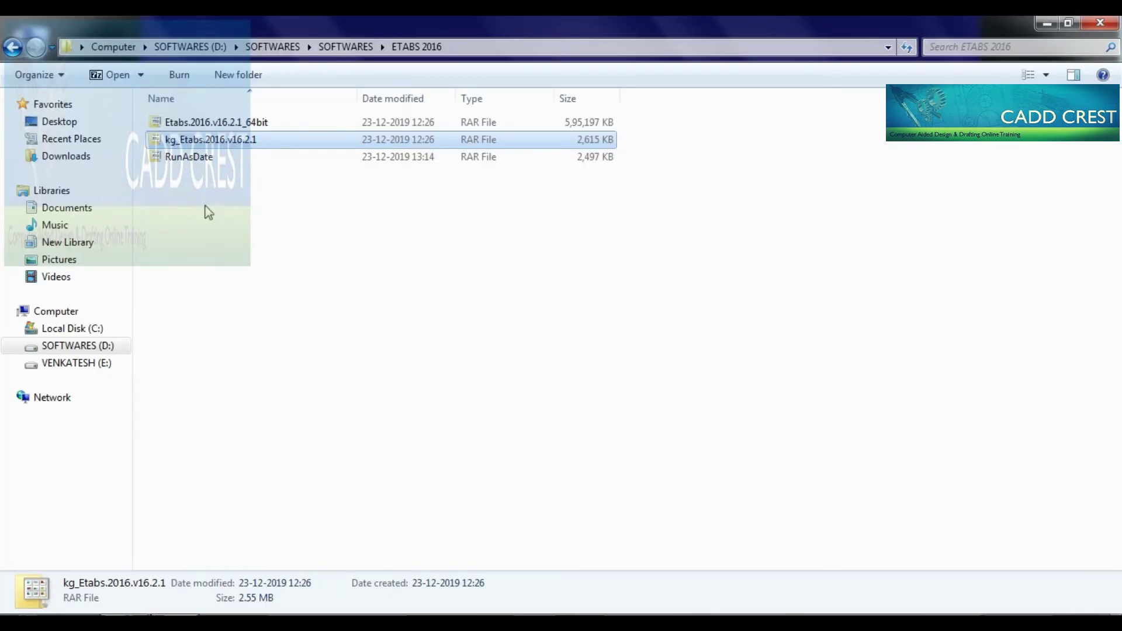
key("Delete")
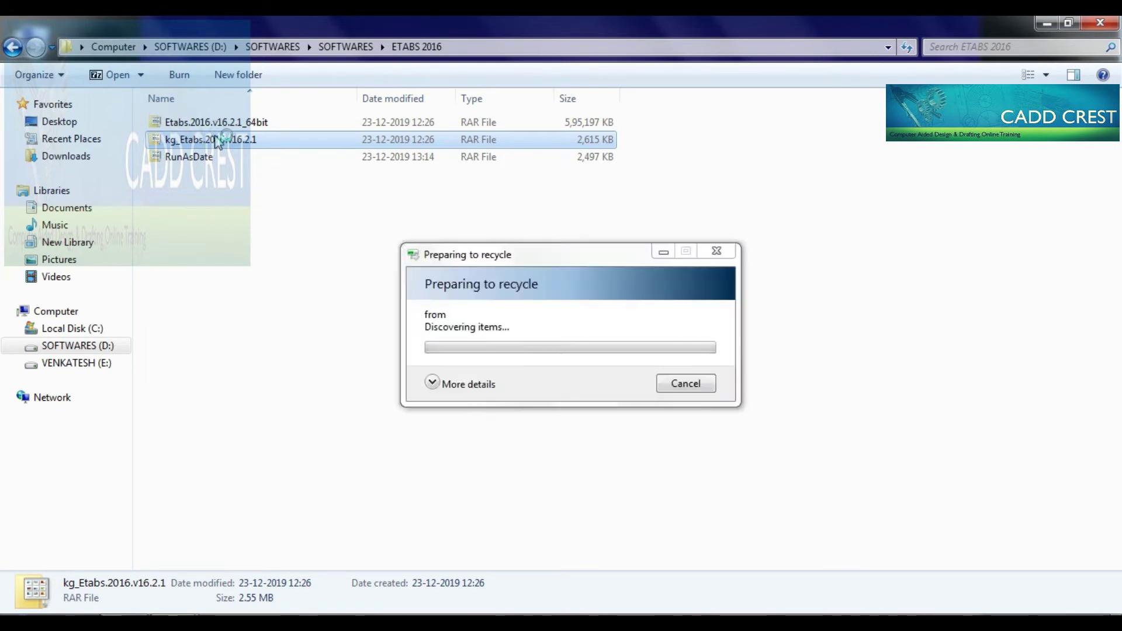
Unlock the kg_Etabs.2016.v16.2.1 archive with the pasted password, extract it to the desktop, and confirm recycling
double_click(219, 141)
key("ctrl+v")
left_click(529, 370)
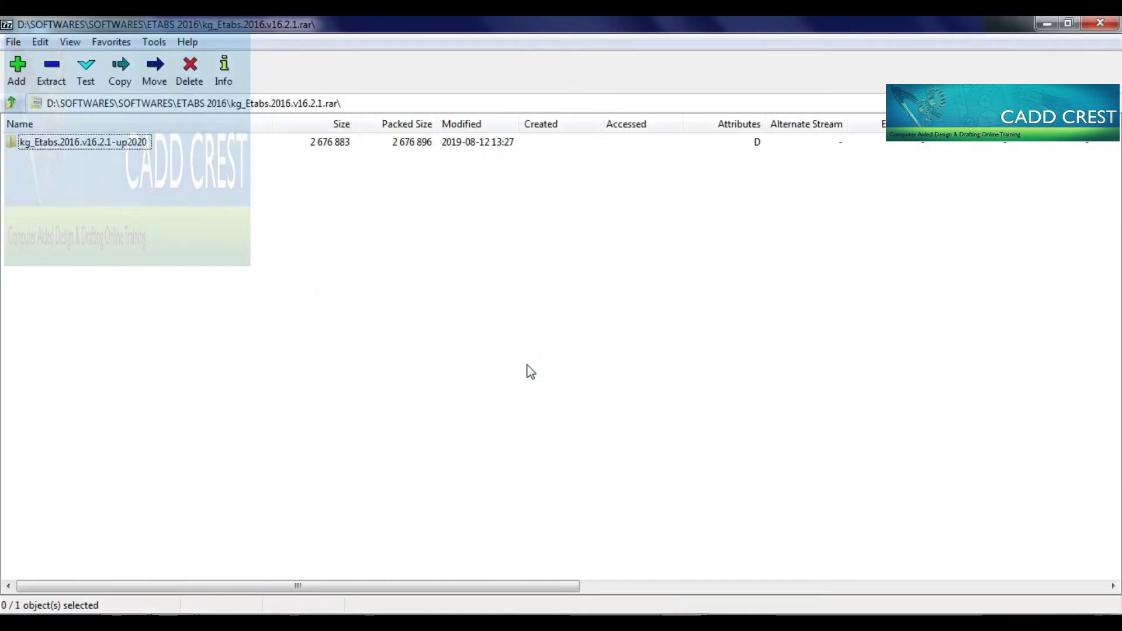
left_click(57, 85)
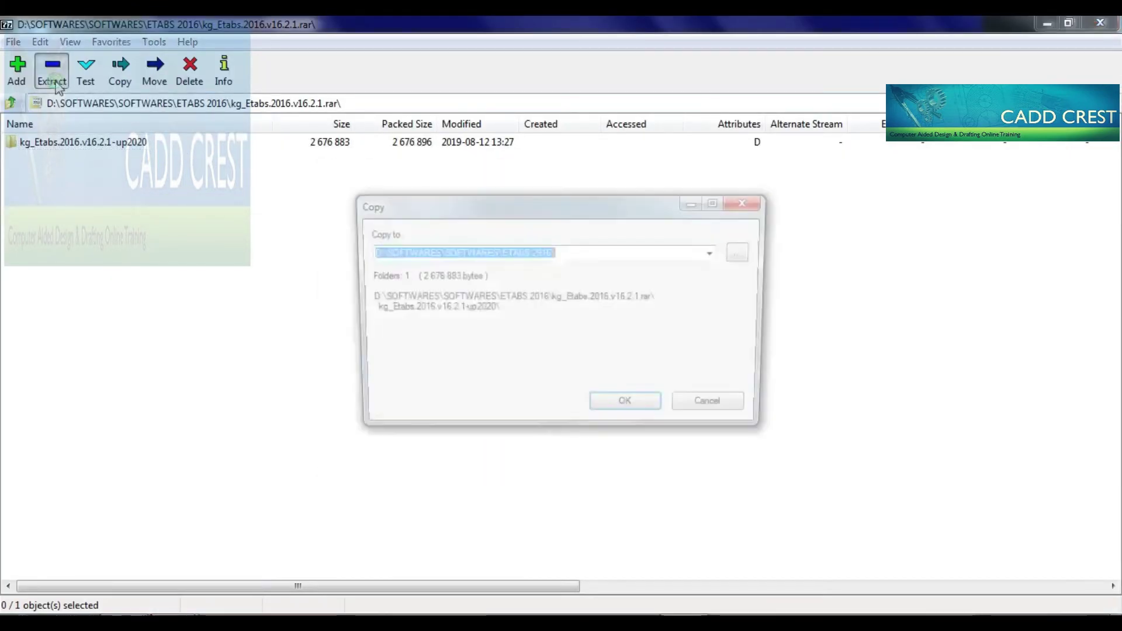
left_click(746, 255)
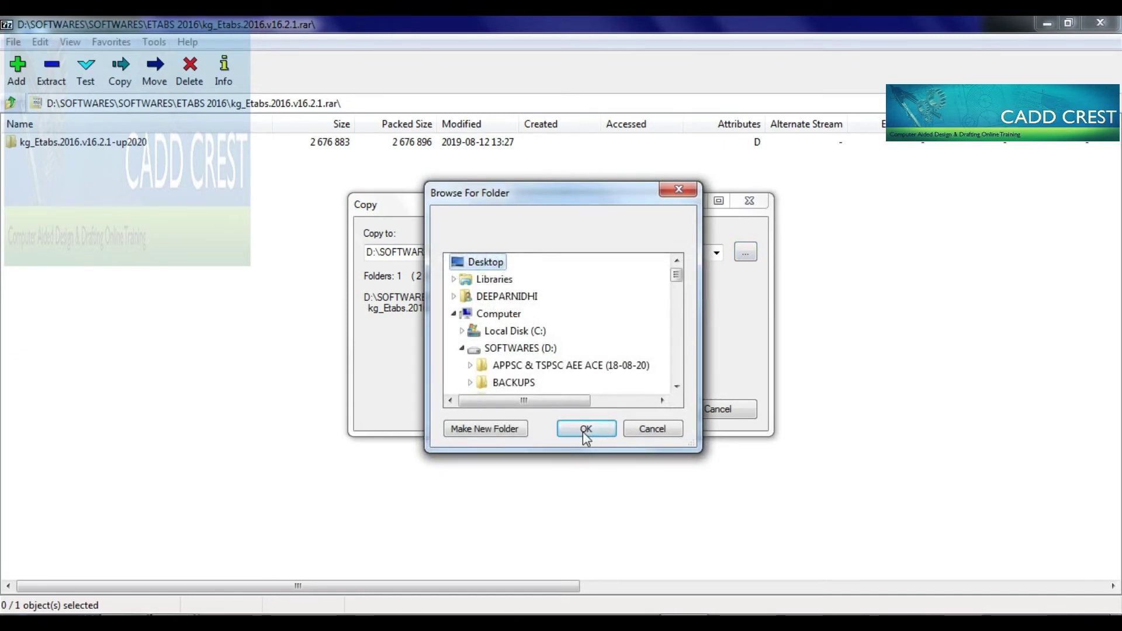
left_click(585, 430)
left_click(628, 411)
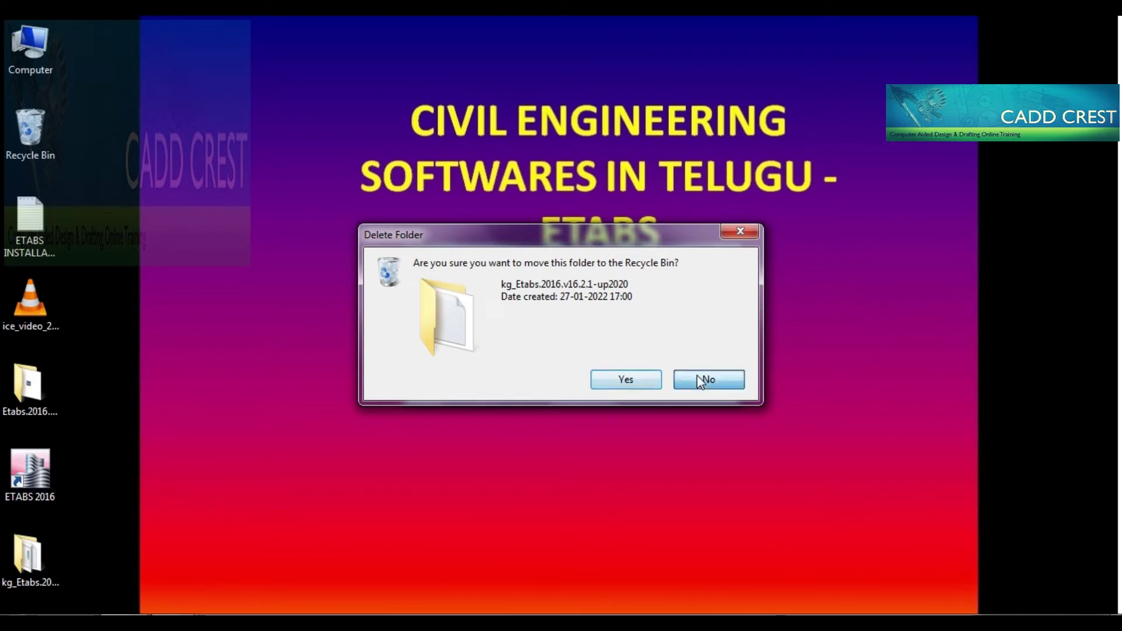
left_click(659, 381)
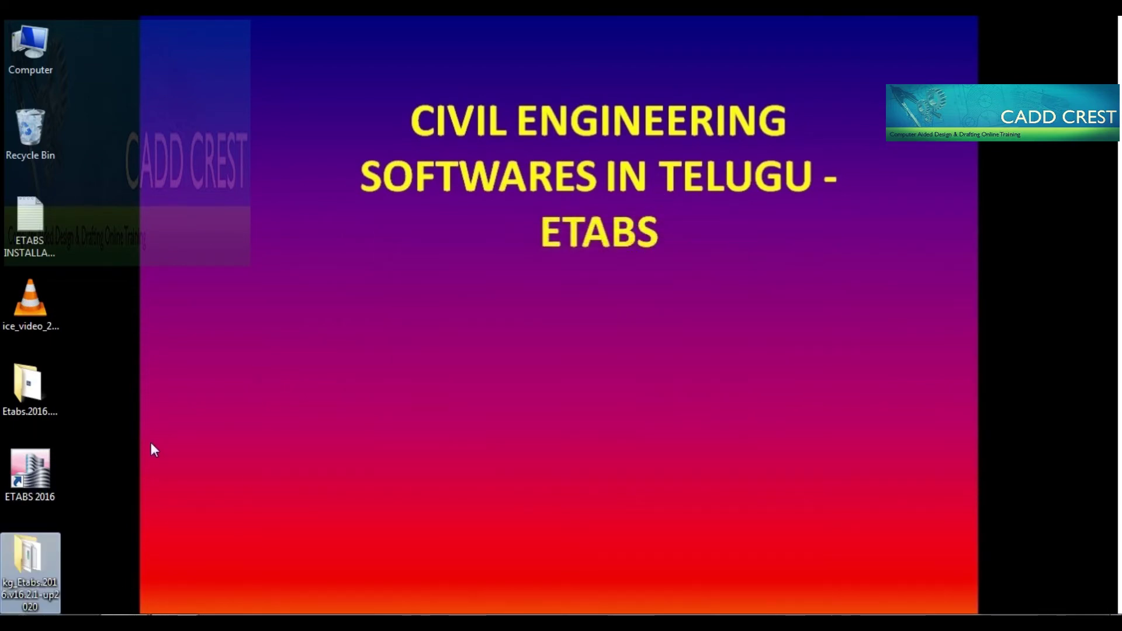
Run the Etabs.v16.2_kg_up2020 keygen as administrator from the kg_Etabs folder and close its console
double_click(29, 556)
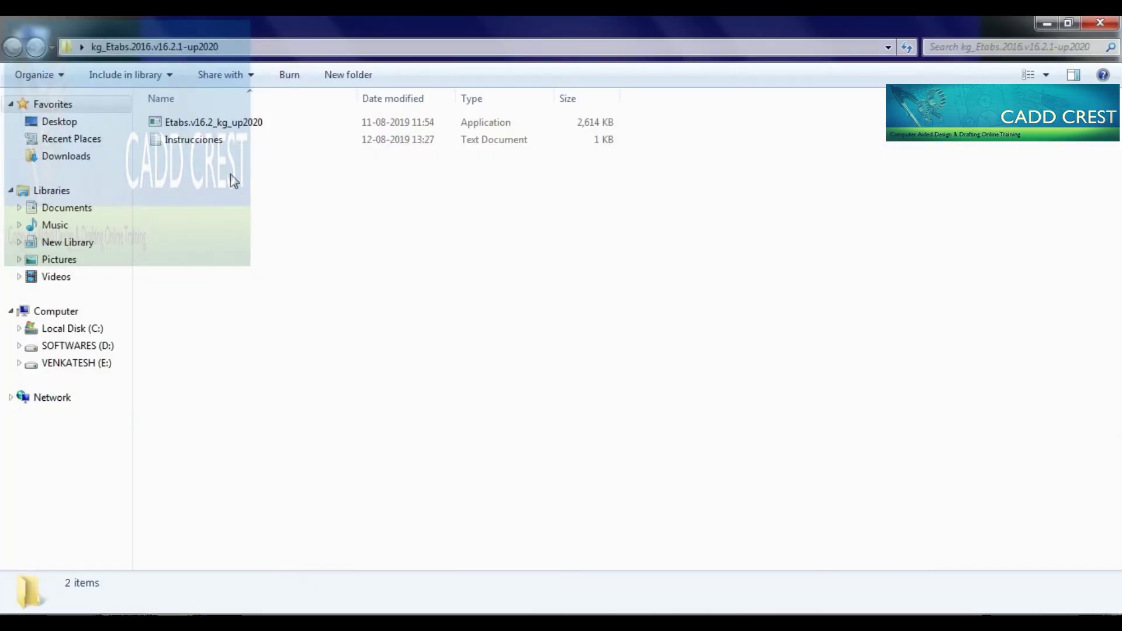
left_click(221, 126)
right_click(221, 126)
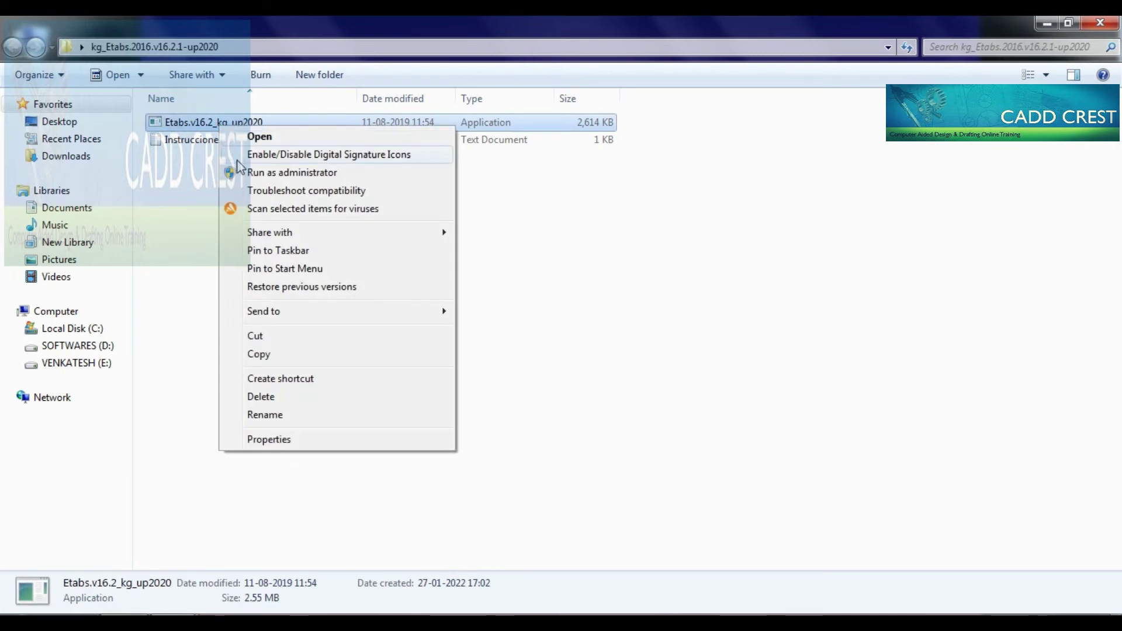
left_click(292, 172)
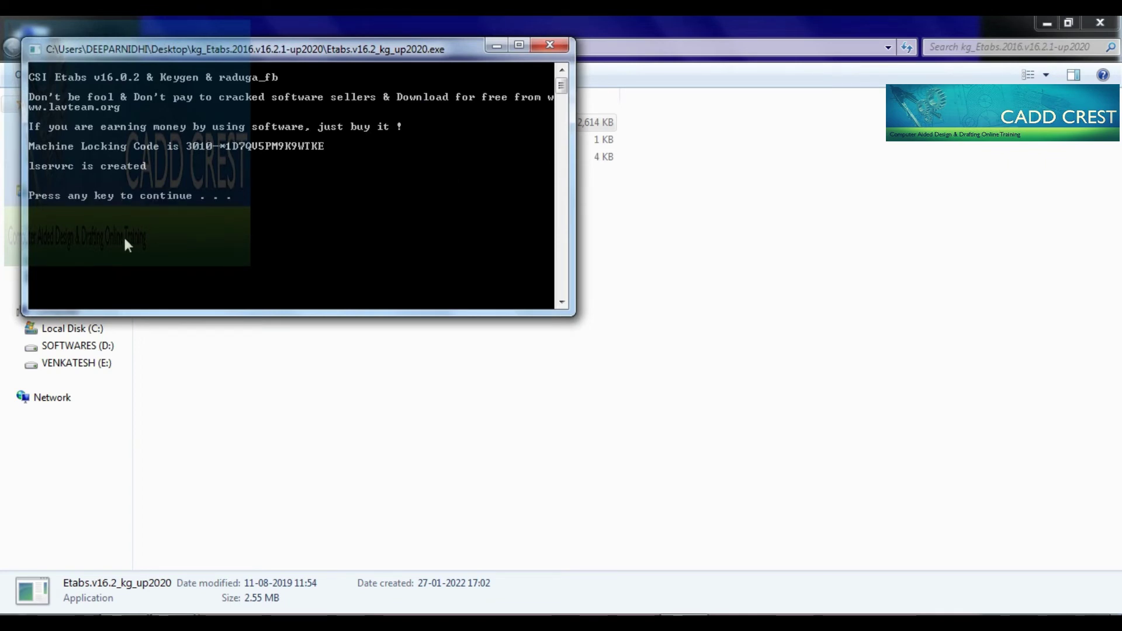
key("Return")
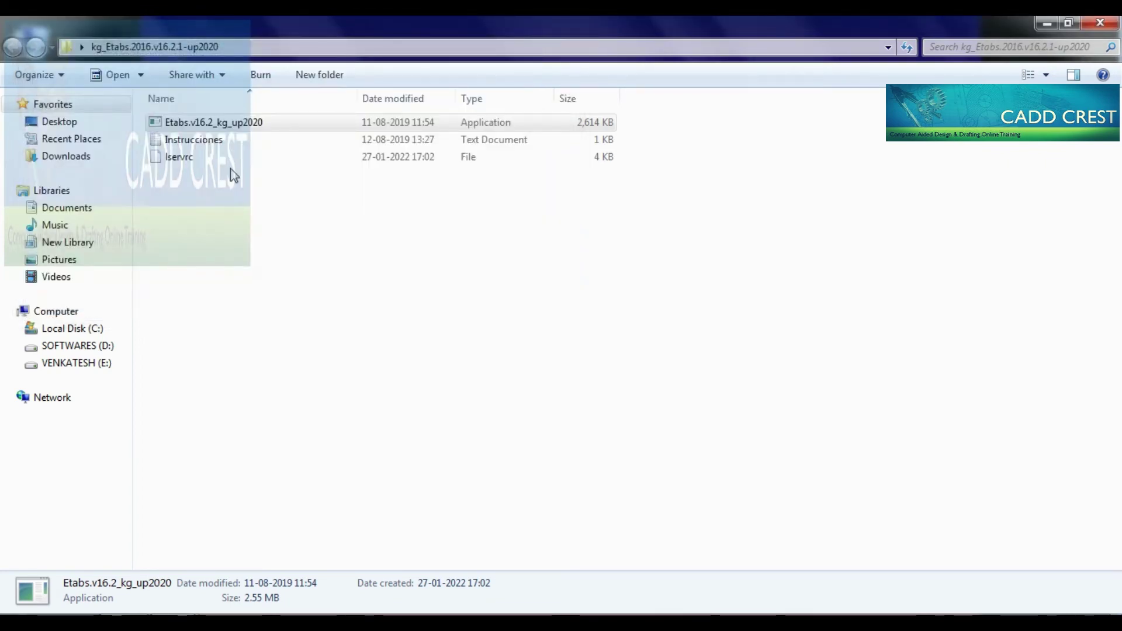
Copy the generated lservrc licence file
left_click(173, 157)
right_click(173, 158)
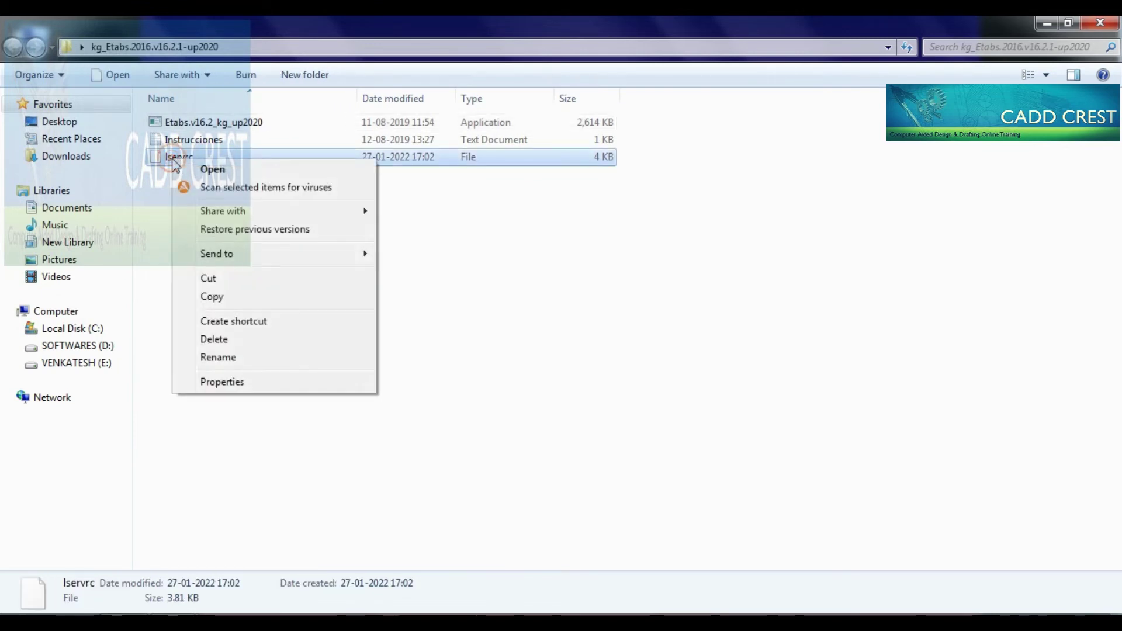
left_click(211, 299)
Paste the new lservrc into the ETABS 2016 install folder, replacing the existing file
left_click(1047, 24)
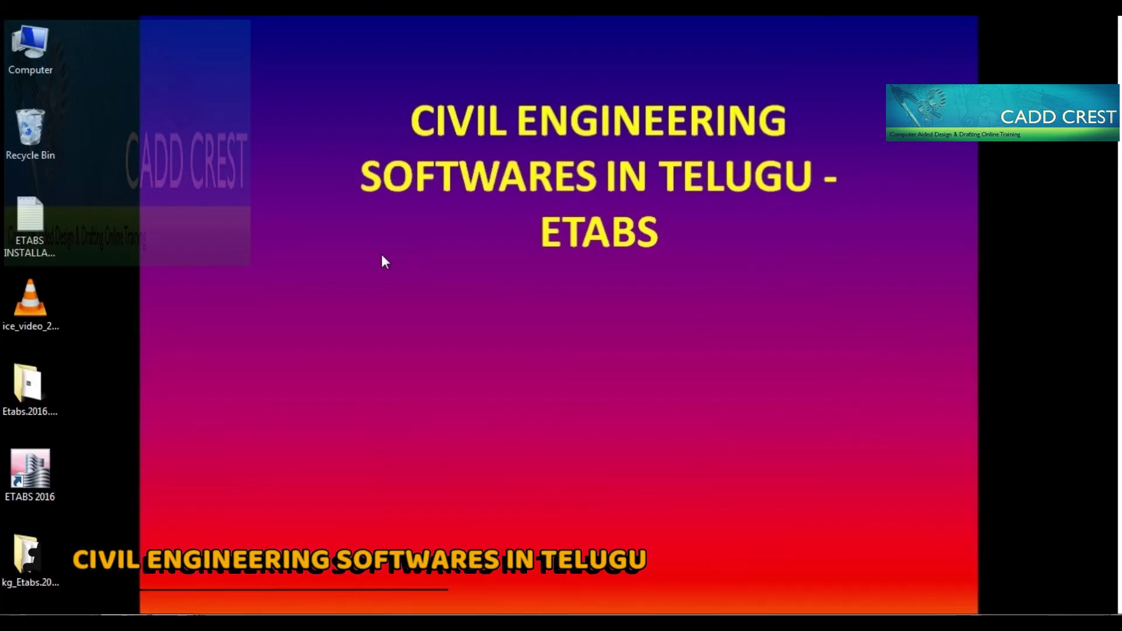
right_click(30, 479)
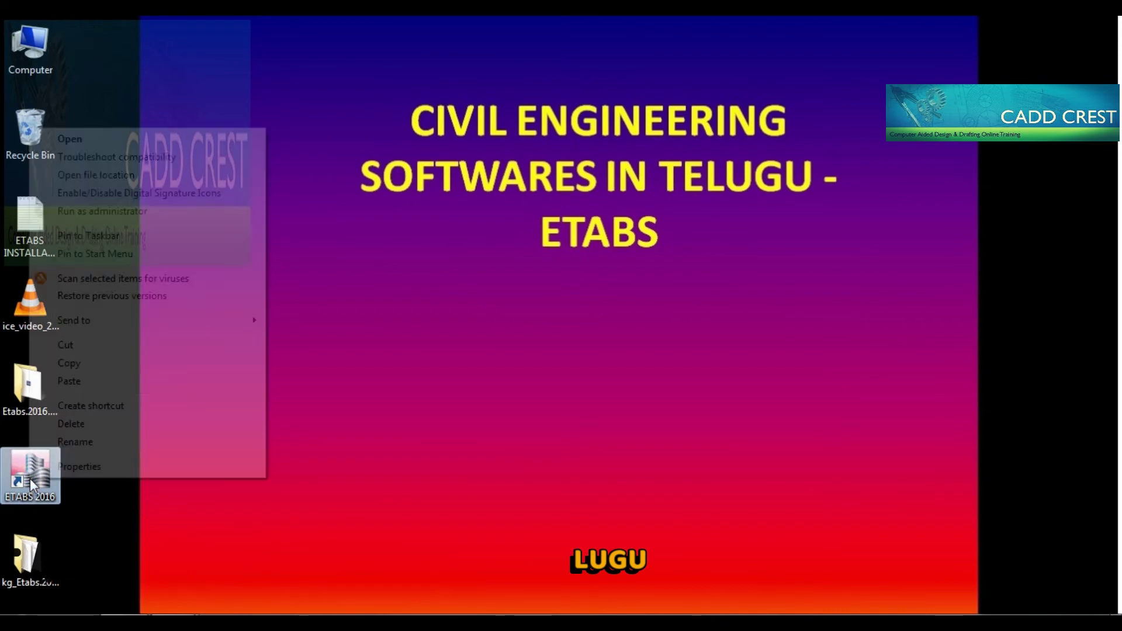
left_click(135, 466)
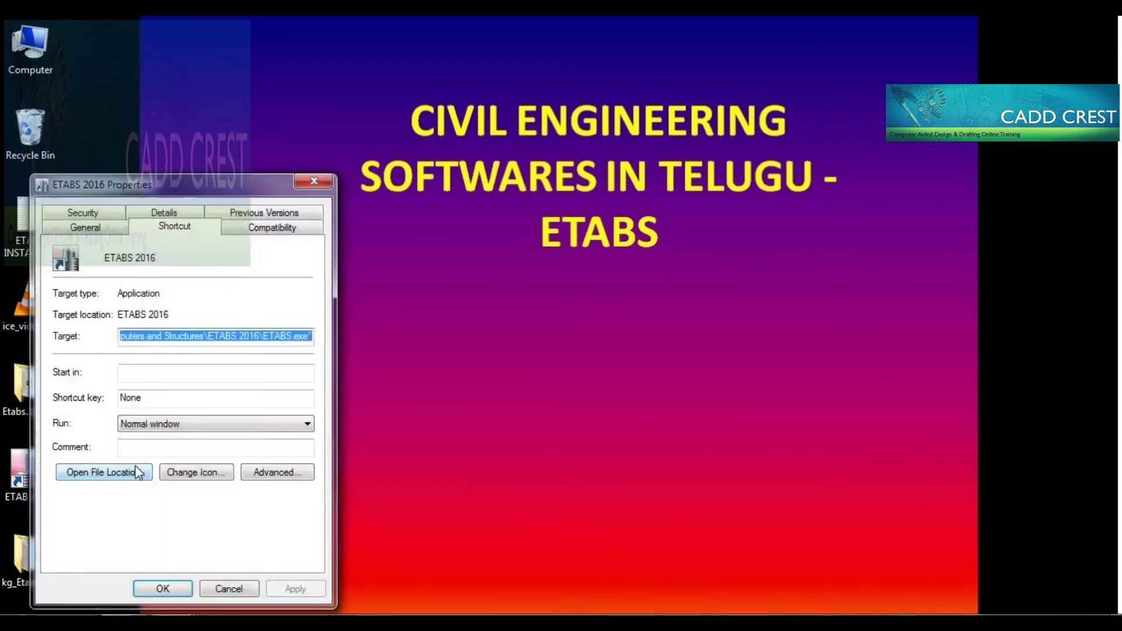
left_click(114, 472)
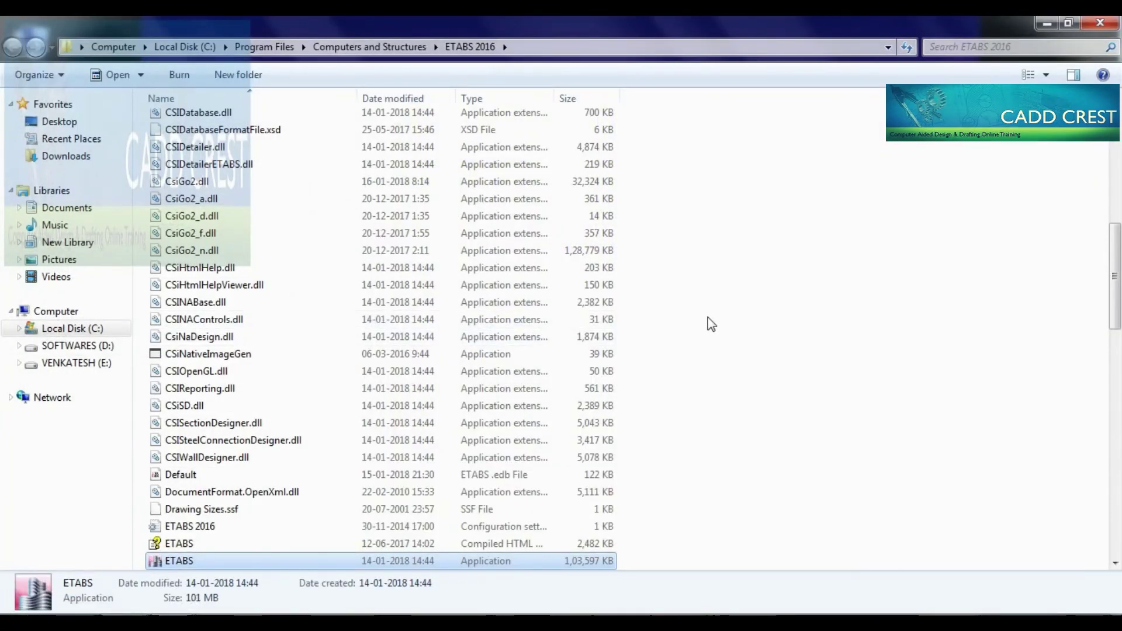
right_click(711, 324)
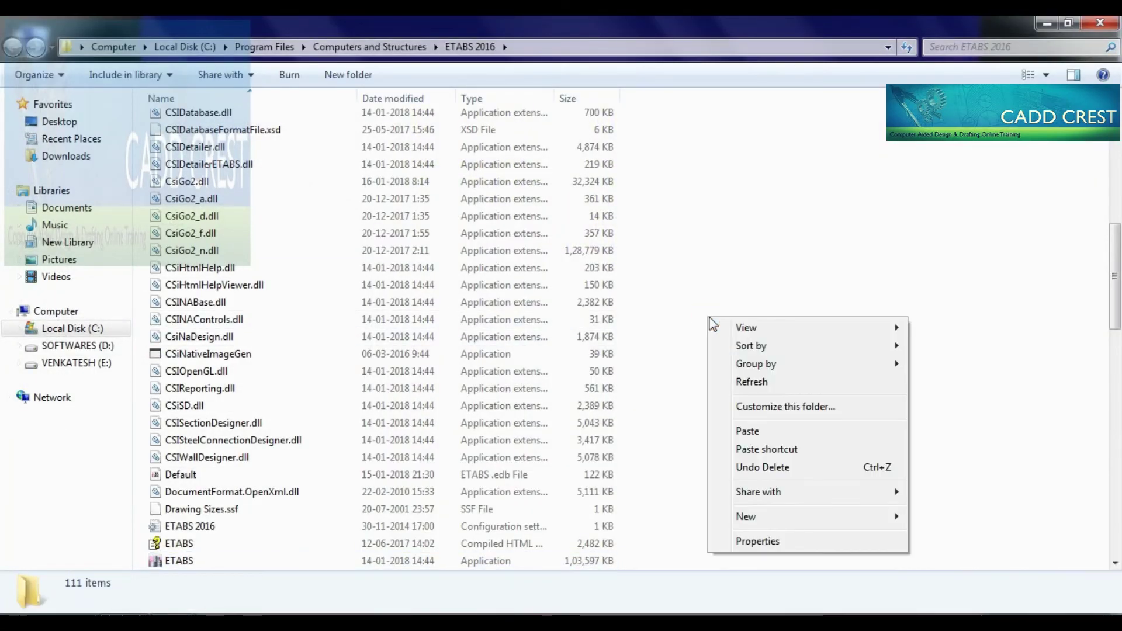
left_click(754, 436)
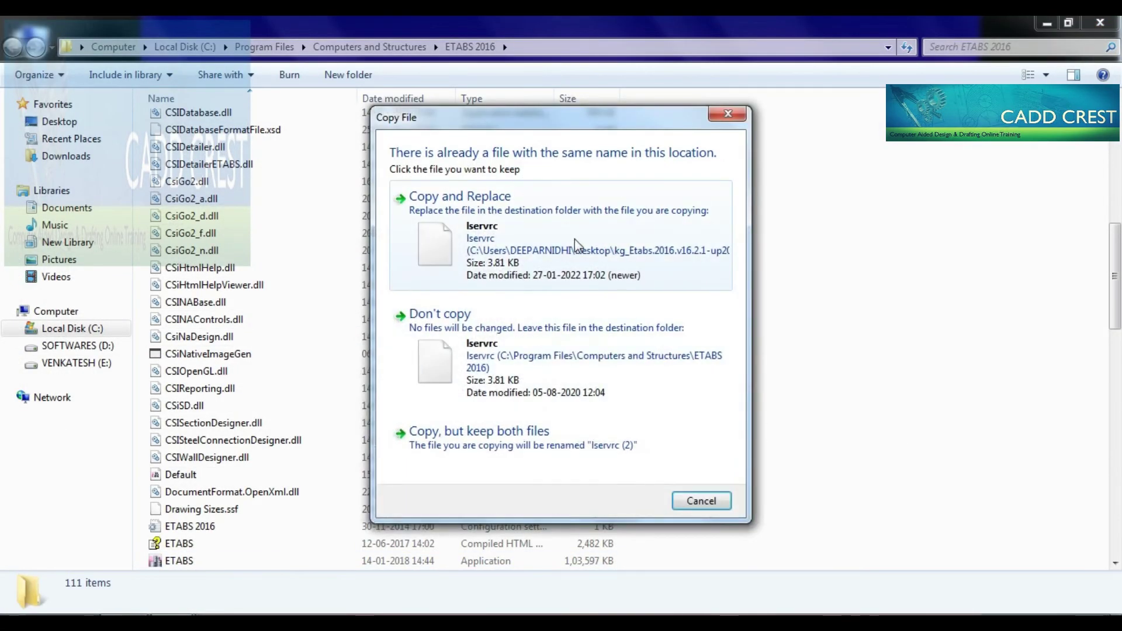
left_click(571, 239)
left_click(560, 391)
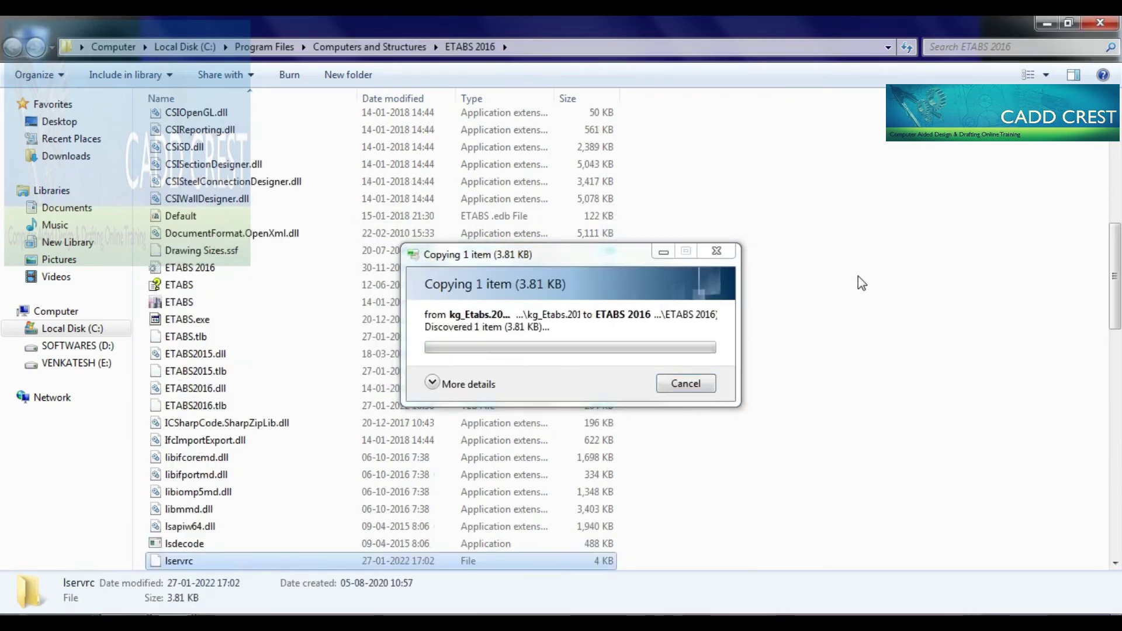
Refresh and close the install folder, then apply and close the ETABS 2016 shortcut properties
right_click(859, 276)
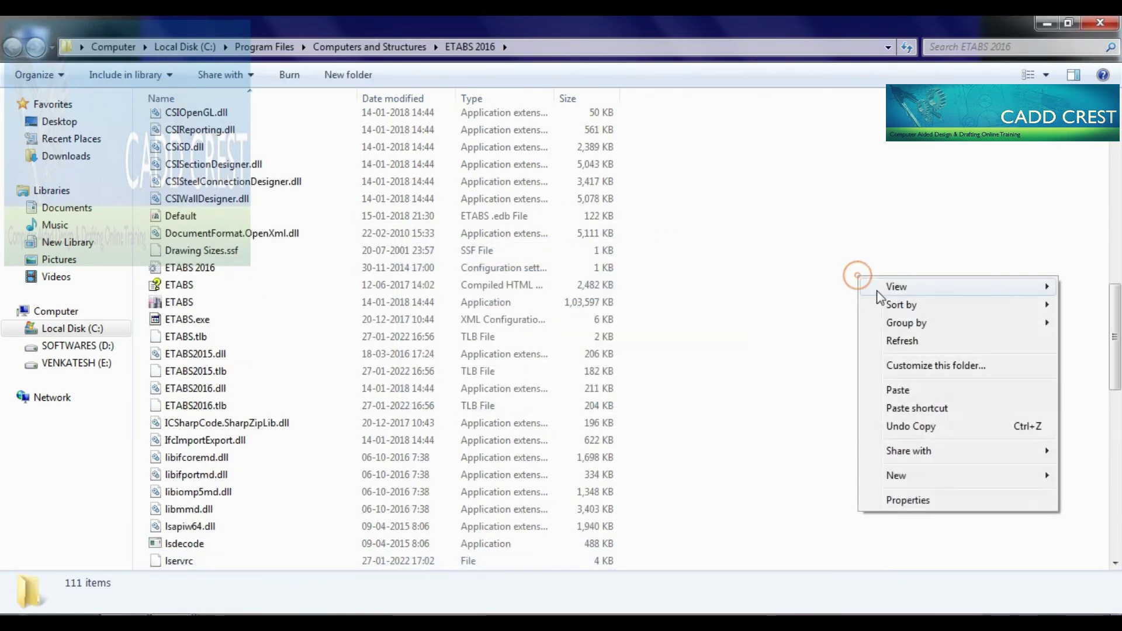
left_click(890, 342)
left_click(1101, 23)
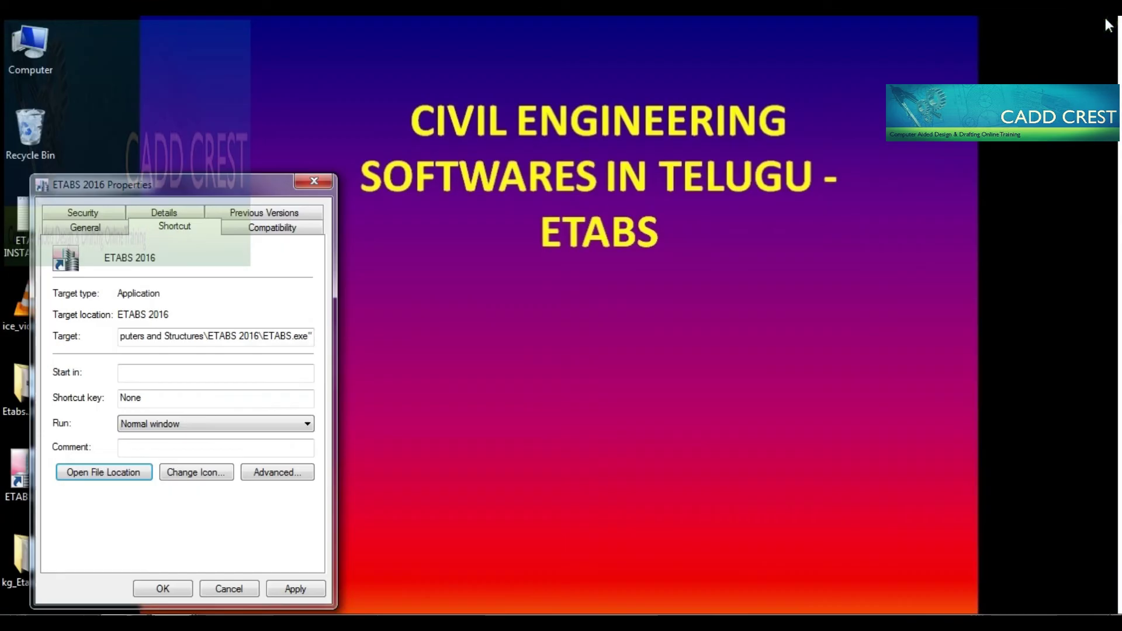
left_click(295, 586)
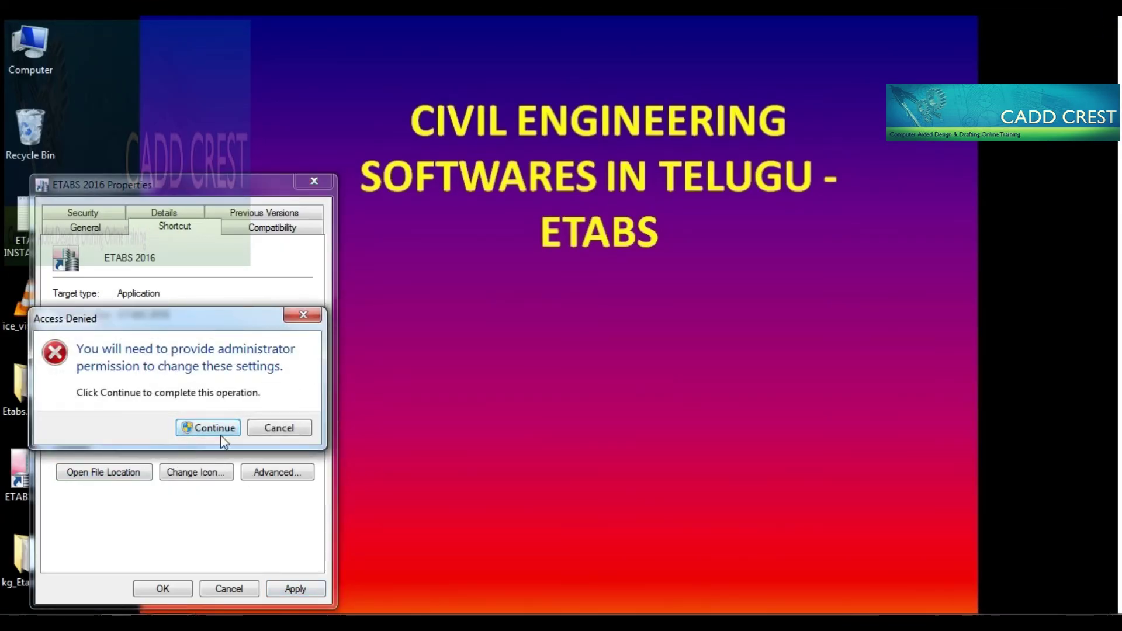
left_click(221, 433)
left_click(173, 586)
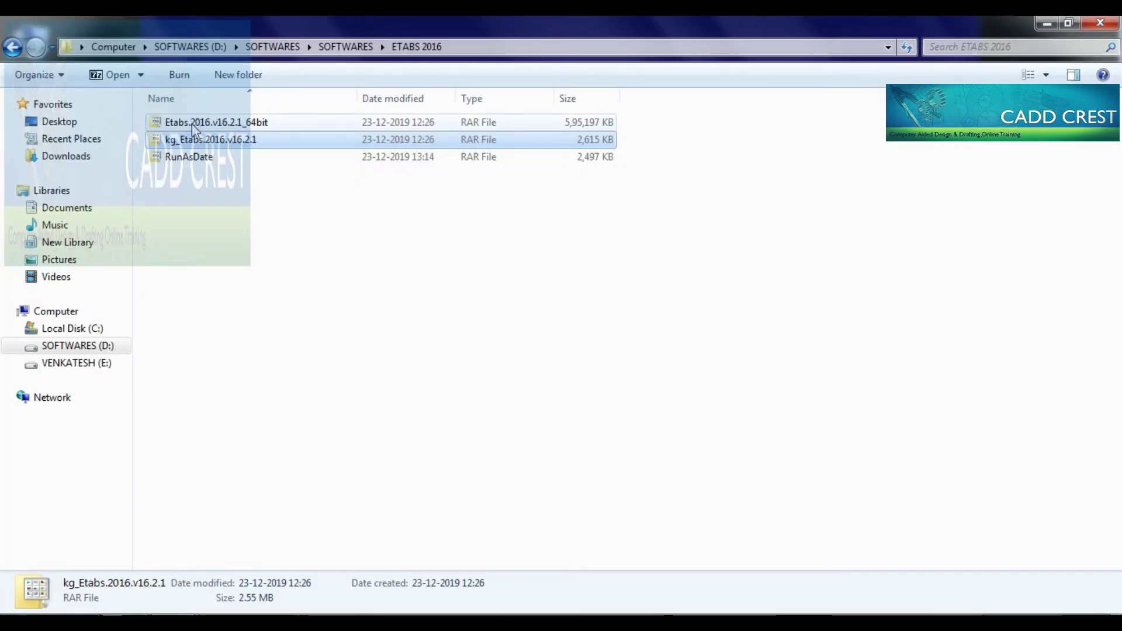
left_click(192, 123)
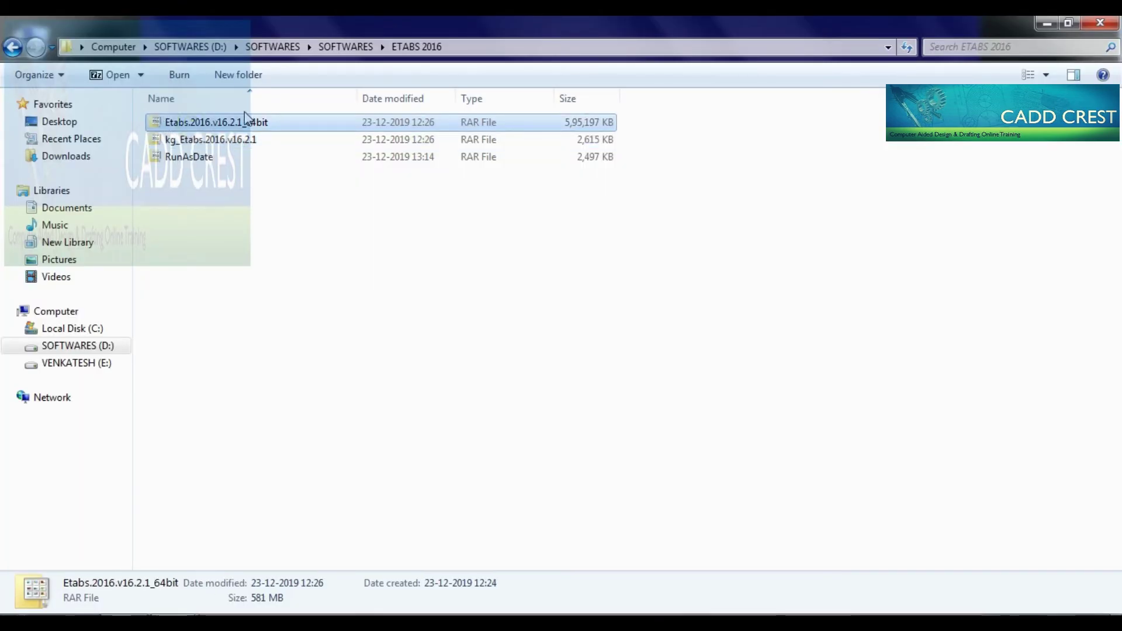
Open the RunAsDate.rar archive in 7-Zip File Manager
left_click(181, 141)
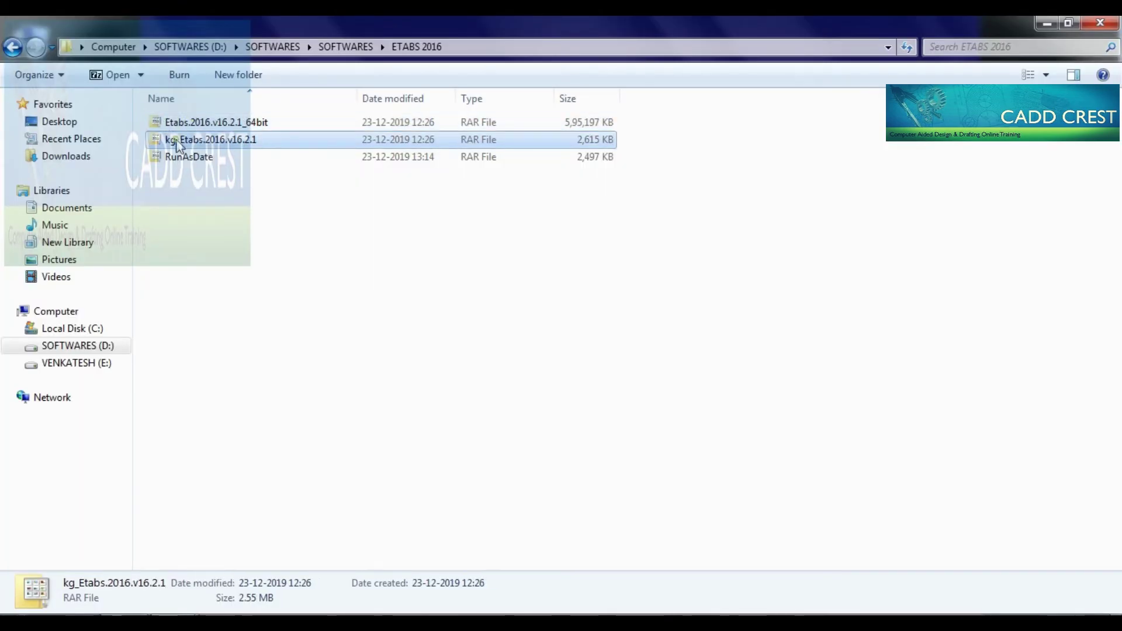
left_click(198, 163)
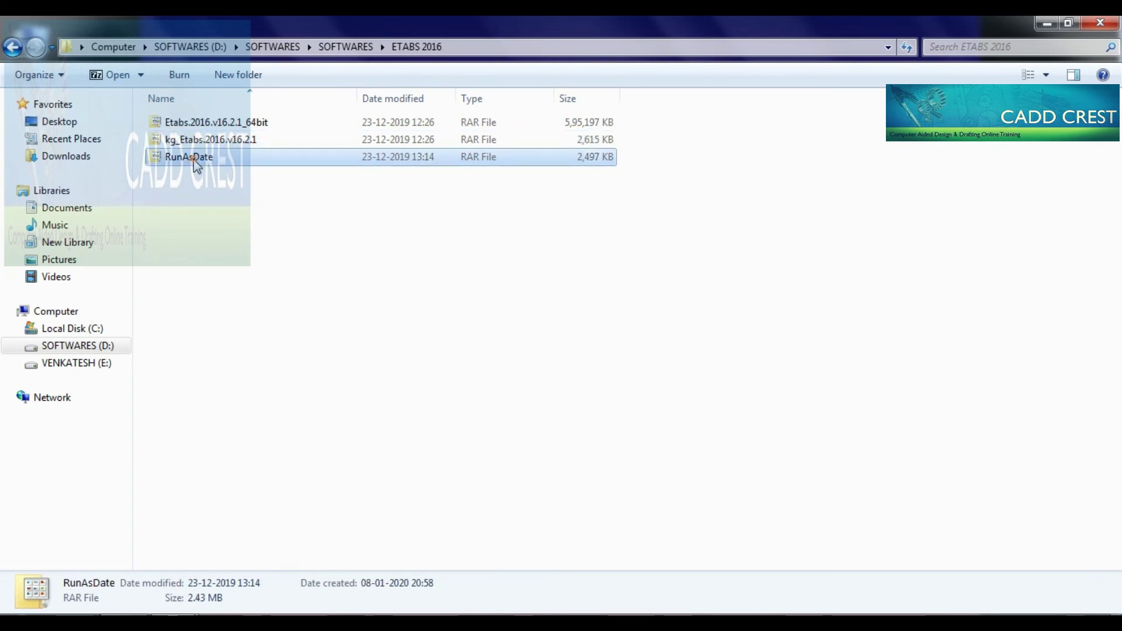
right_click(196, 164)
left_click(208, 171)
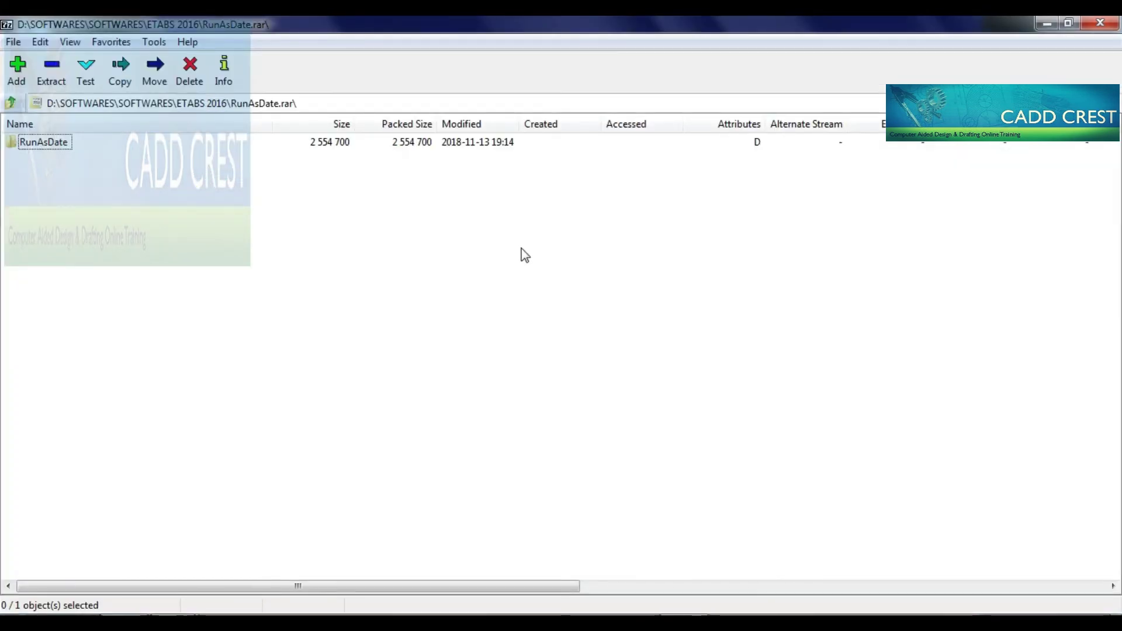
Extract RunAsDate to the Desktop, then close 7-Zip and minimize Explorer
left_click(53, 75)
left_click(746, 252)
left_click(495, 263)
left_click(597, 431)
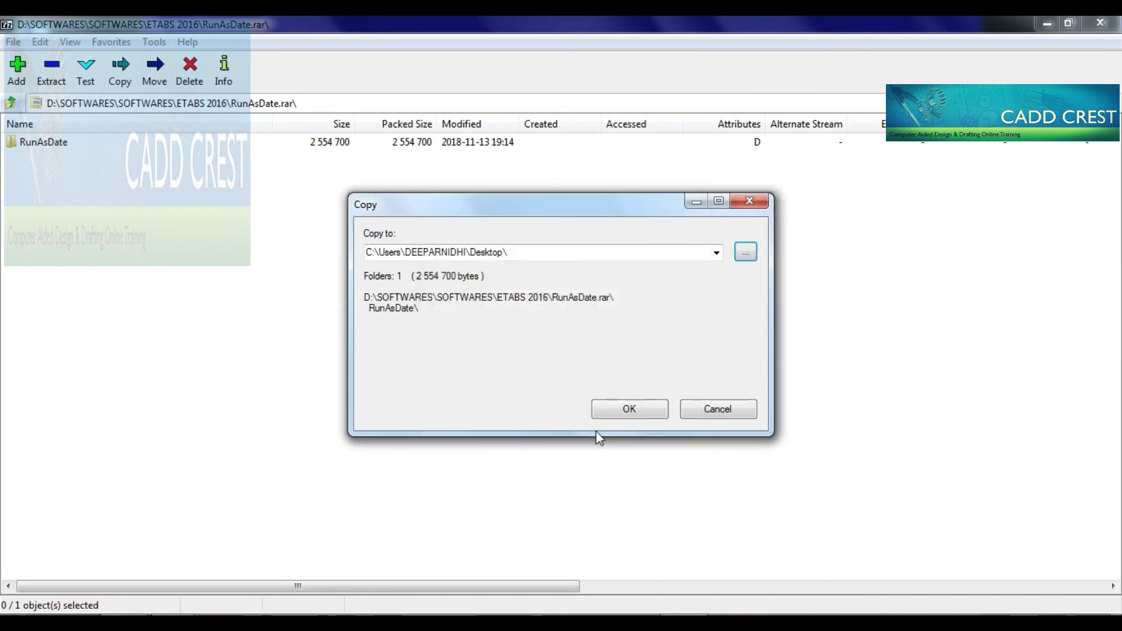
left_click(630, 413)
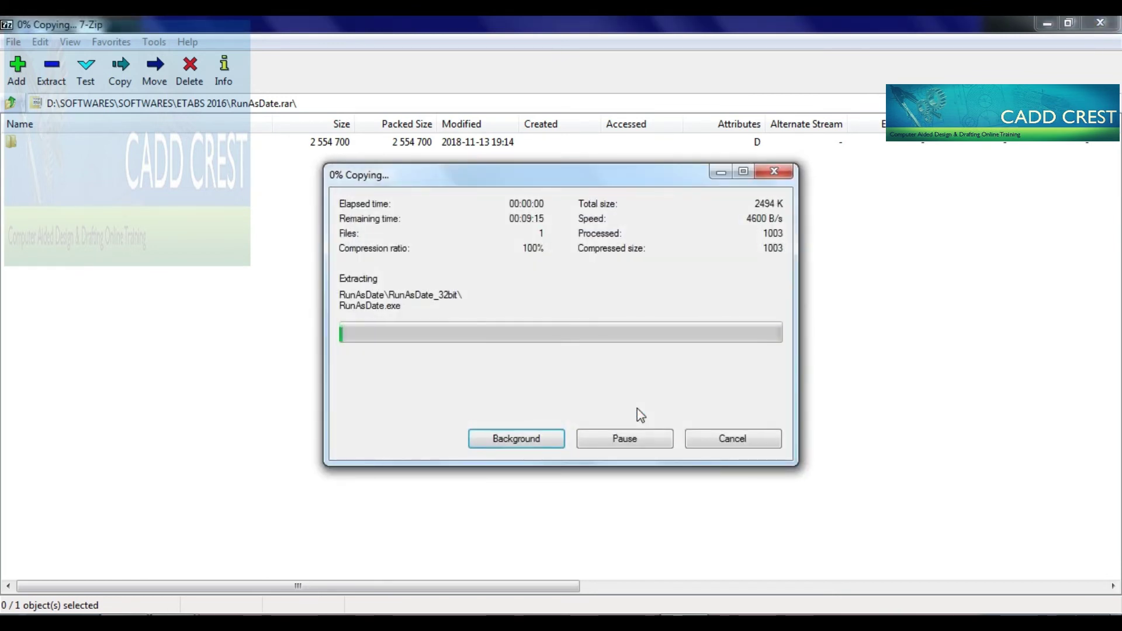
left_click(1101, 23)
left_click(1045, 23)
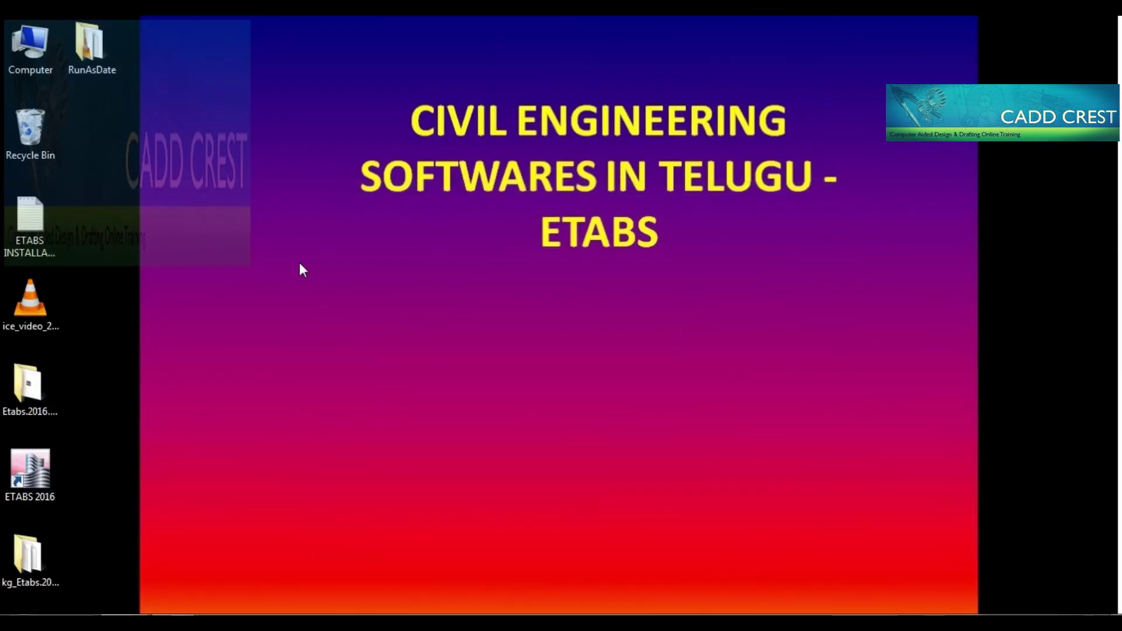
Open RunAsDate_64bit in the extracted RunAsDate folder and run RunAsDate as administrator
double_click(100, 60)
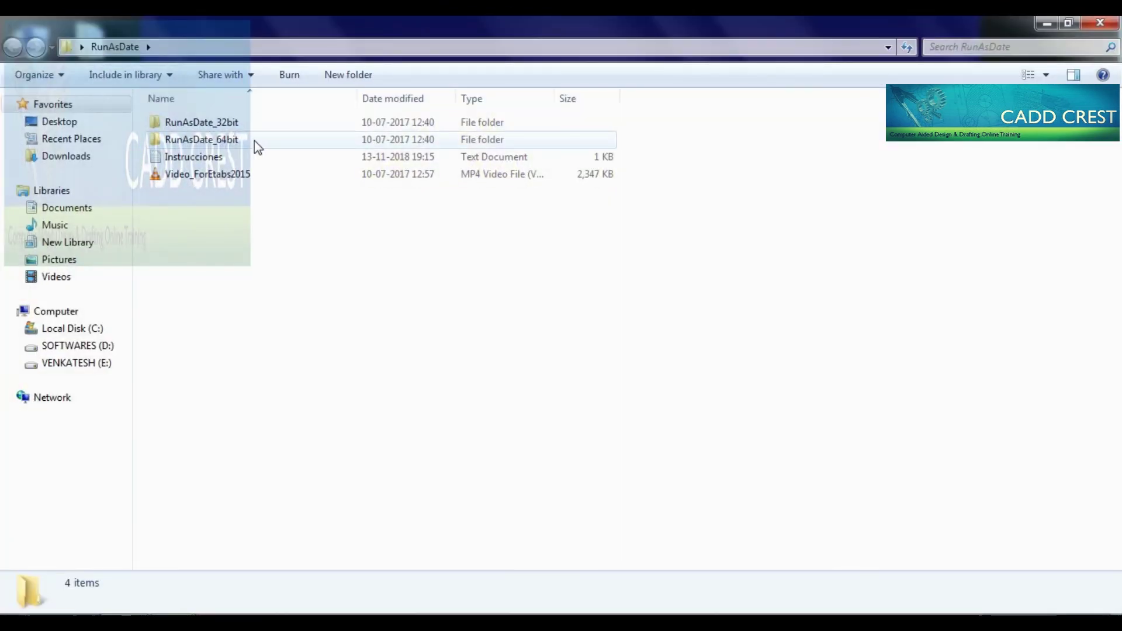
left_click(199, 140)
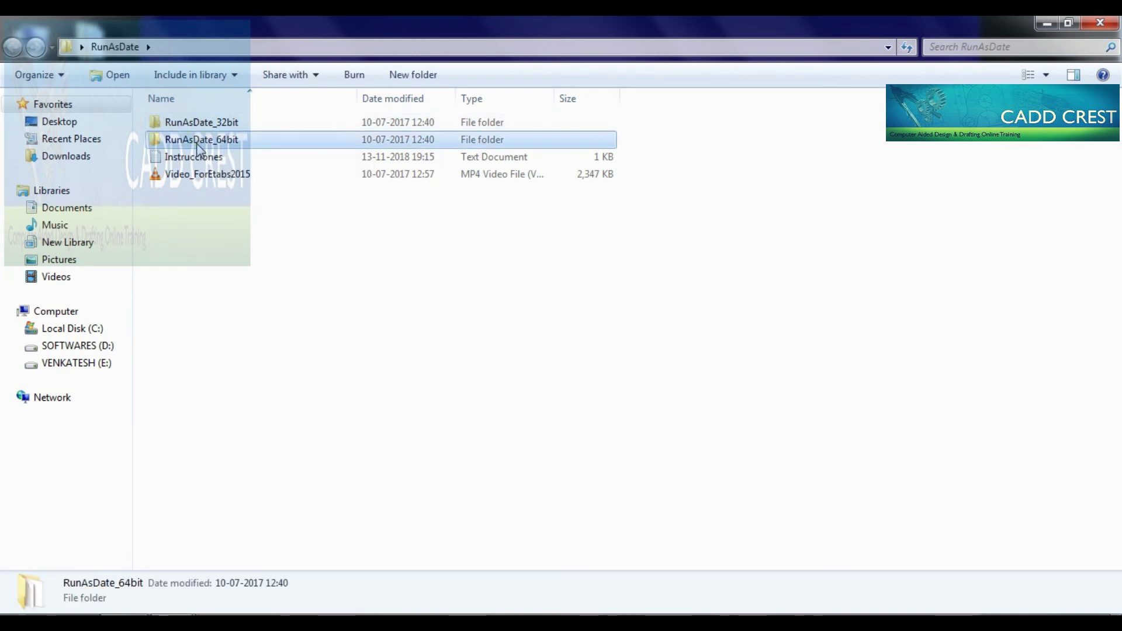
right_click(197, 145)
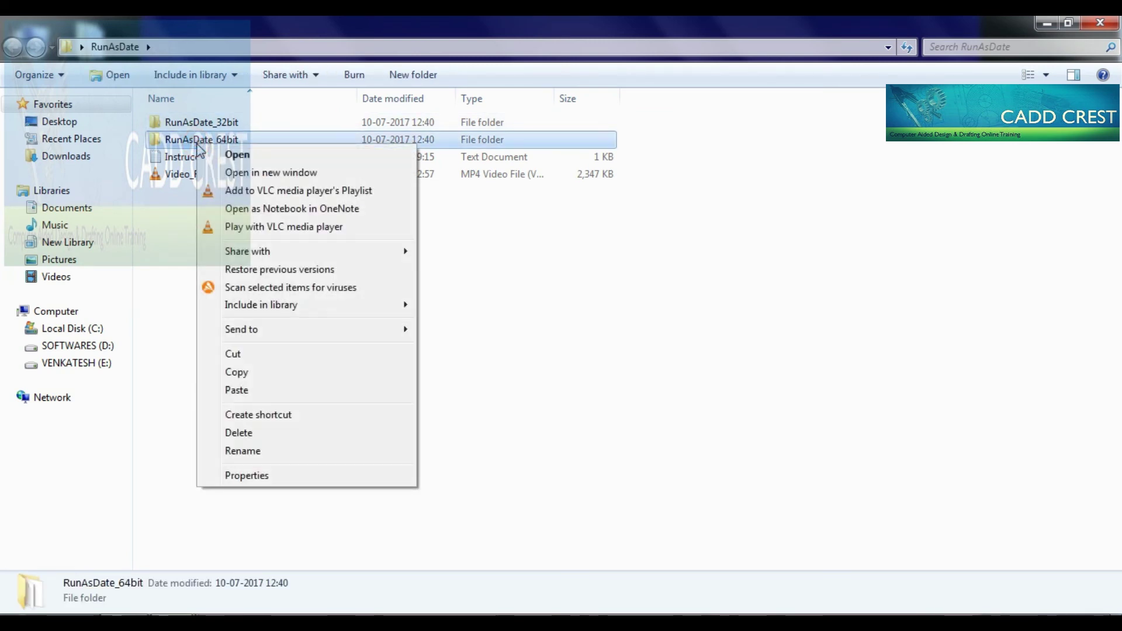
left_click(229, 155)
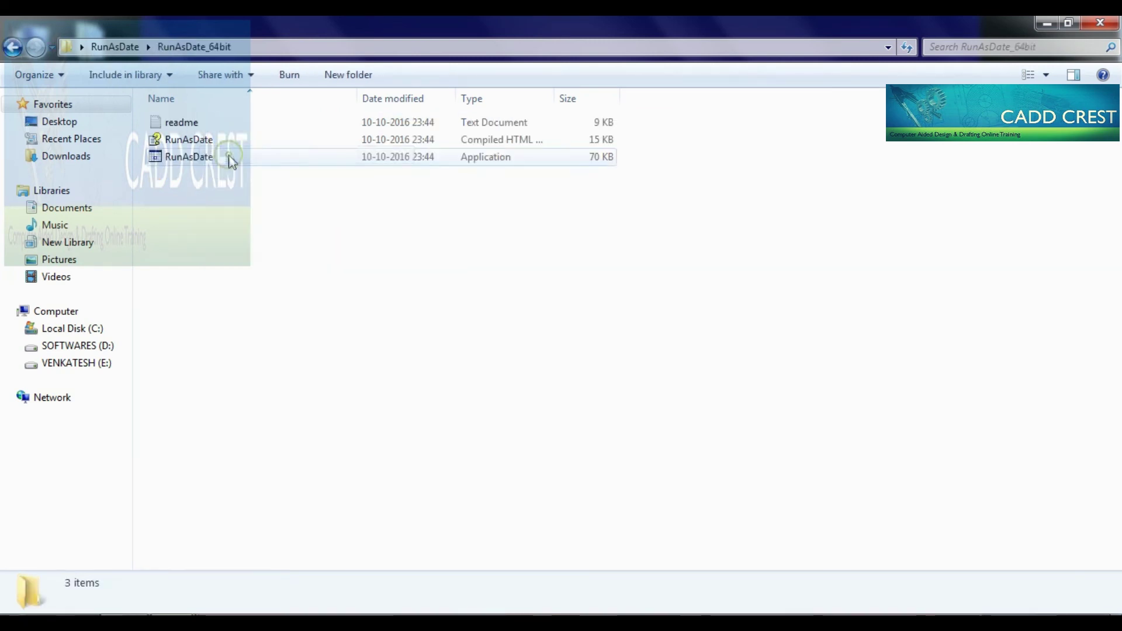
left_click(184, 162)
right_click(184, 163)
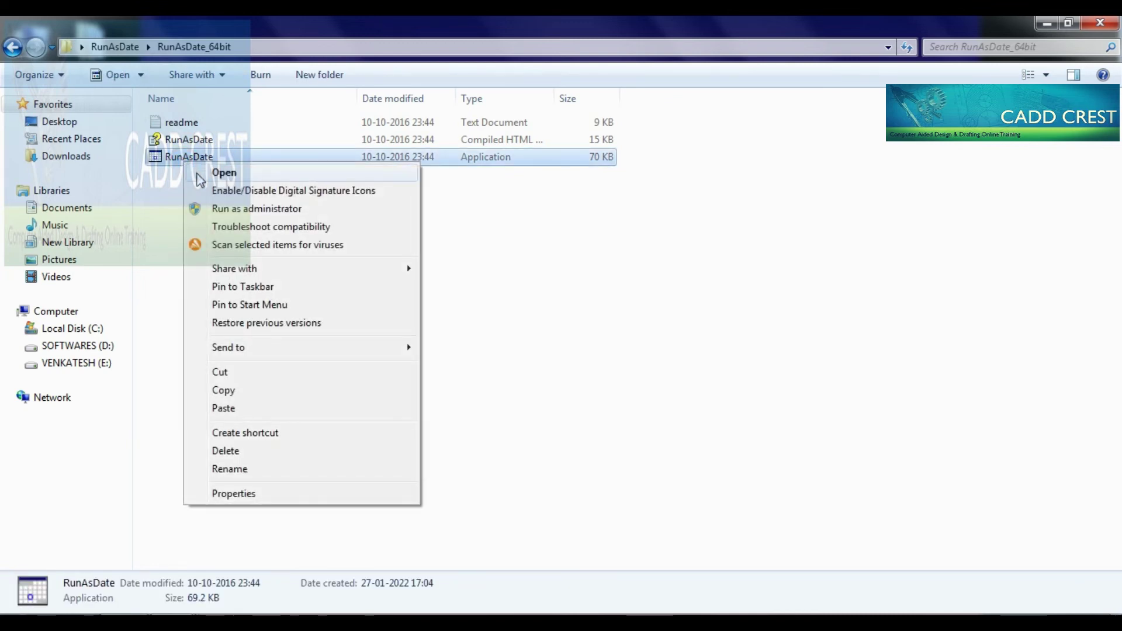
left_click(208, 209)
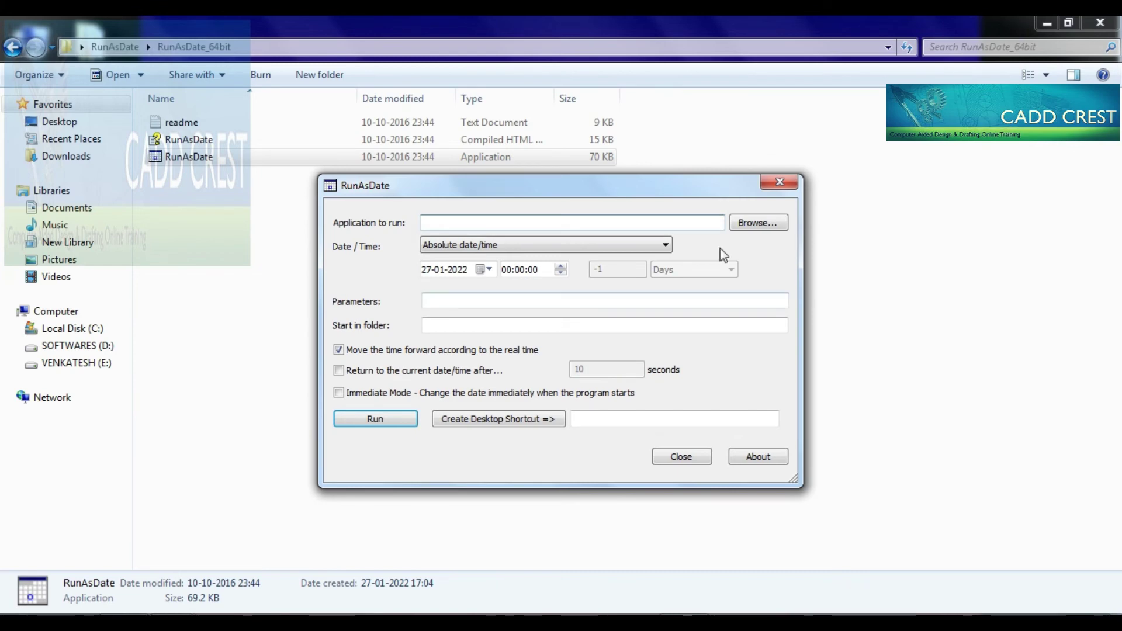
Browse for the application to run, navigating to C:\Program Files
left_click(765, 226)
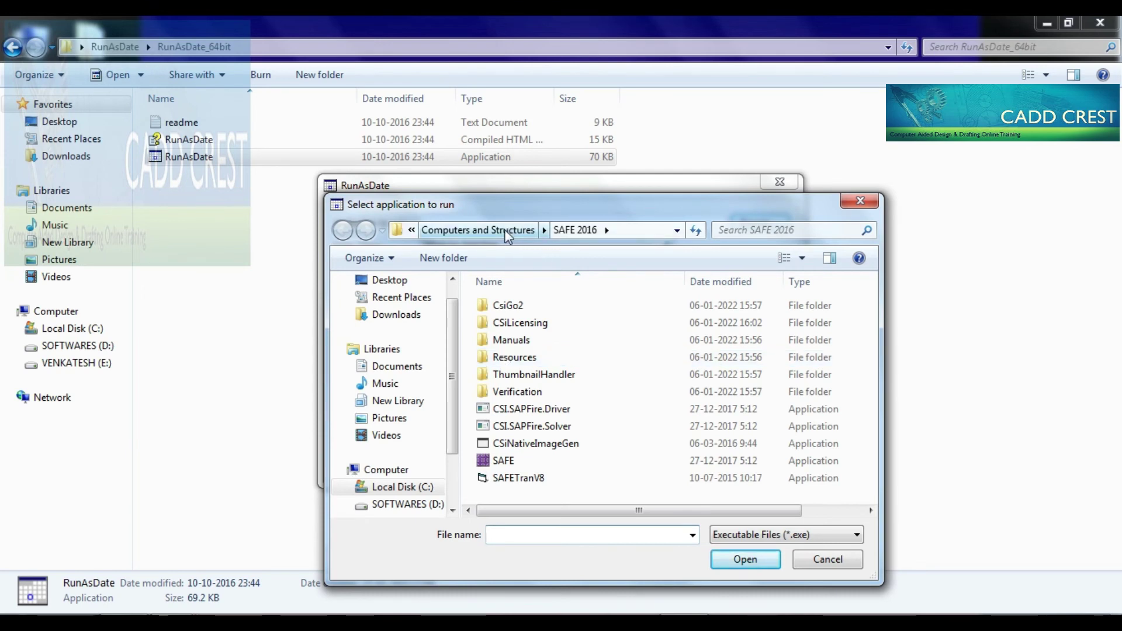
left_click(456, 230)
left_click(477, 232)
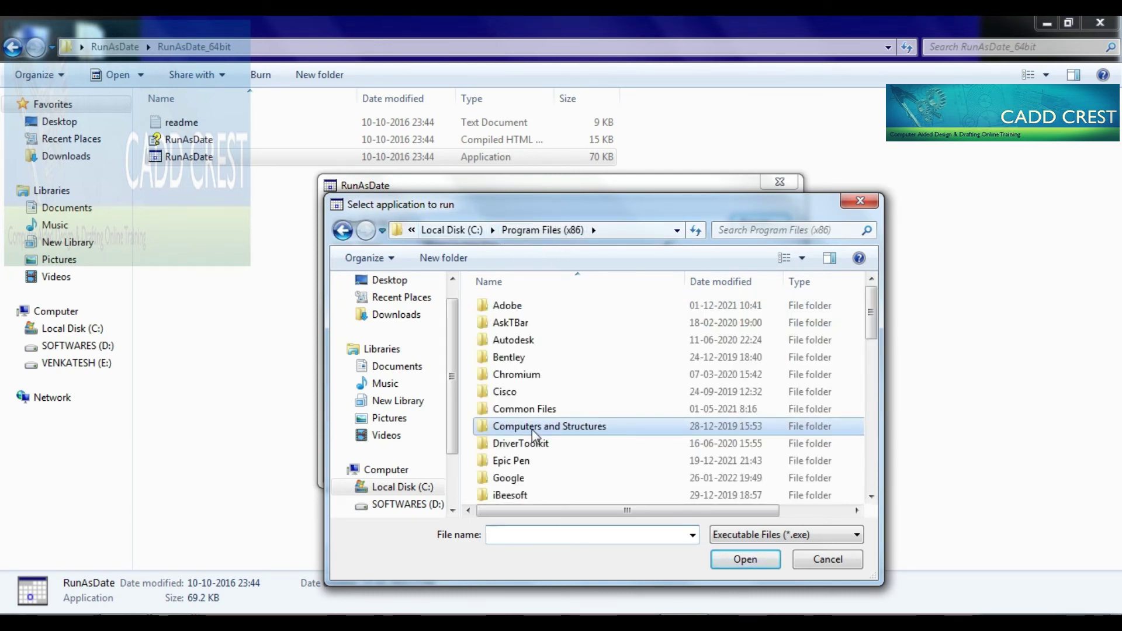
double_click(532, 429)
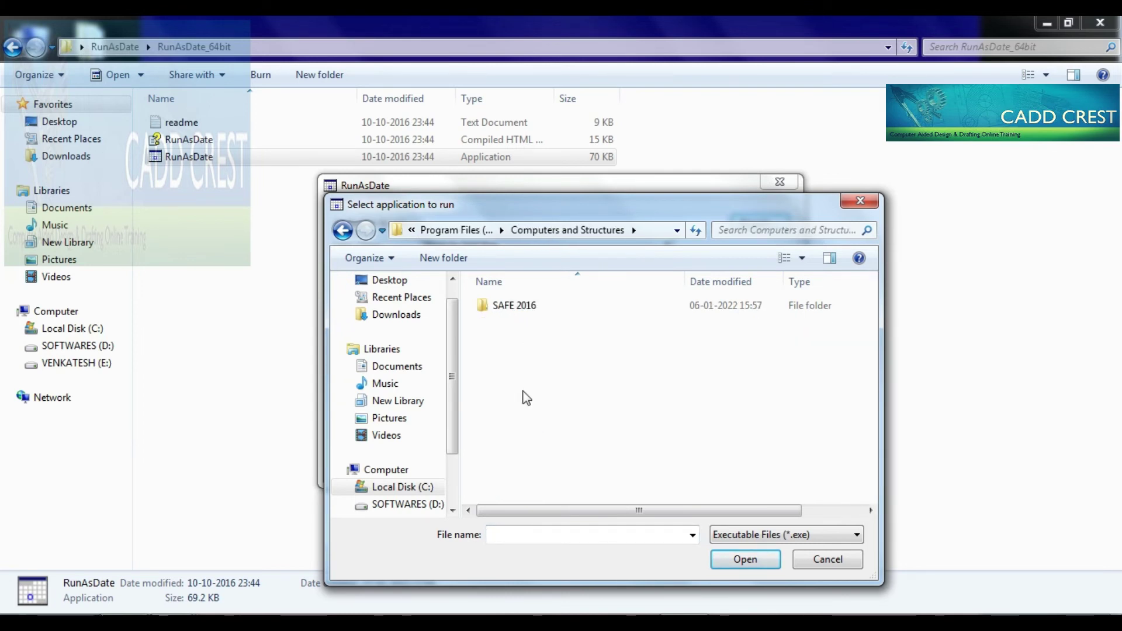
key("alt+Up")
key("alt+Up")
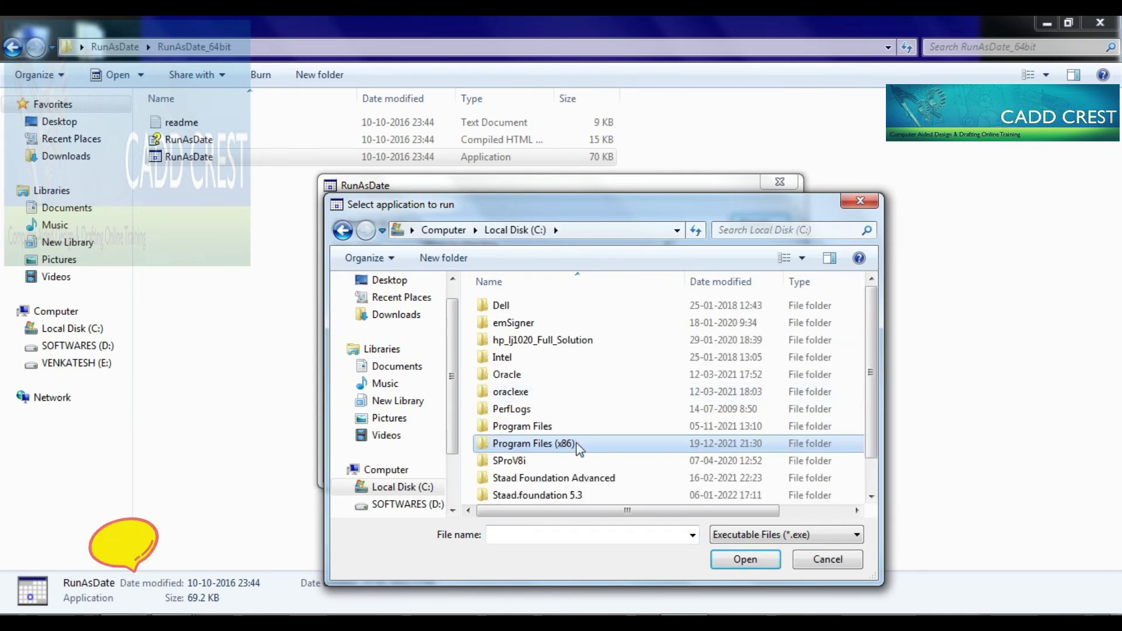
left_click(528, 431)
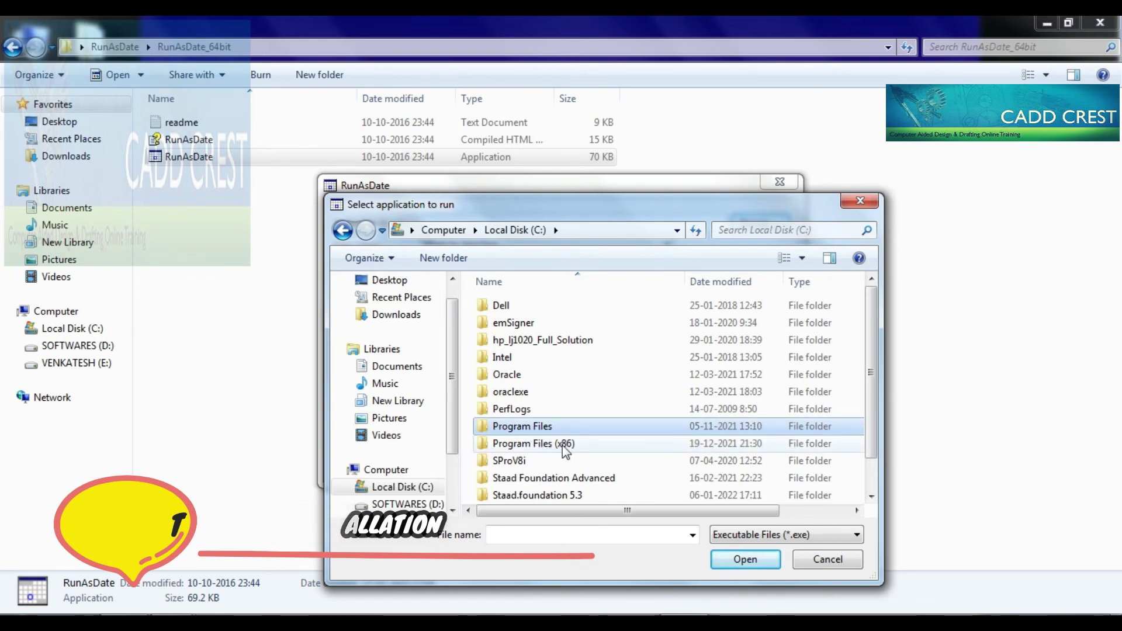
double_click(531, 426)
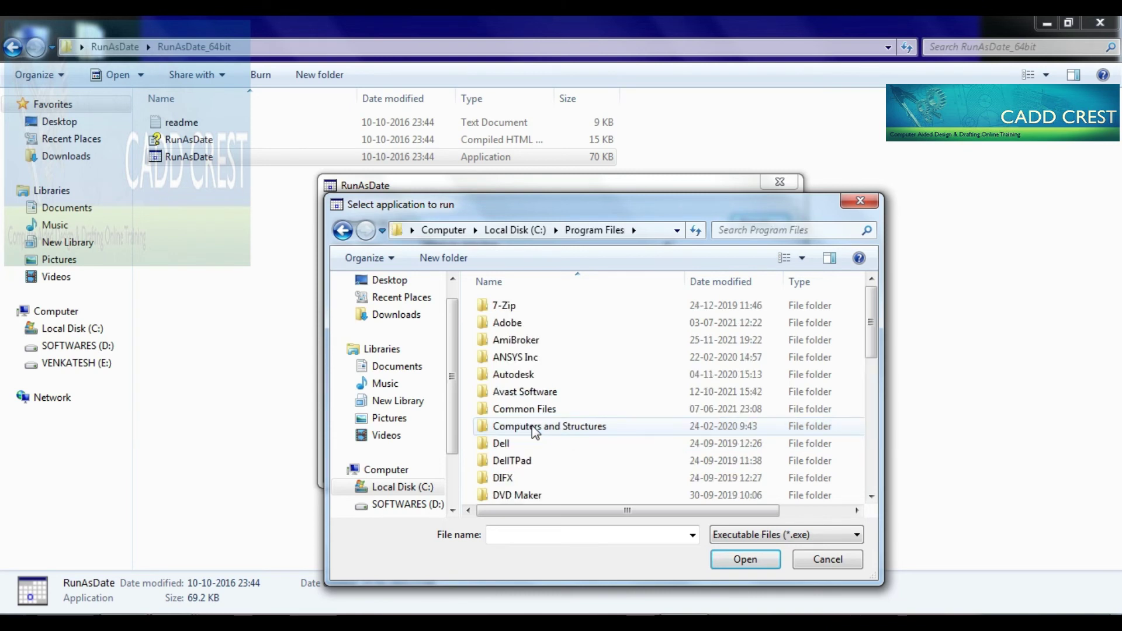
Select ETABS.exe in Computers and Structures\ETABS 2016 as the application to run
left_click(535, 432)
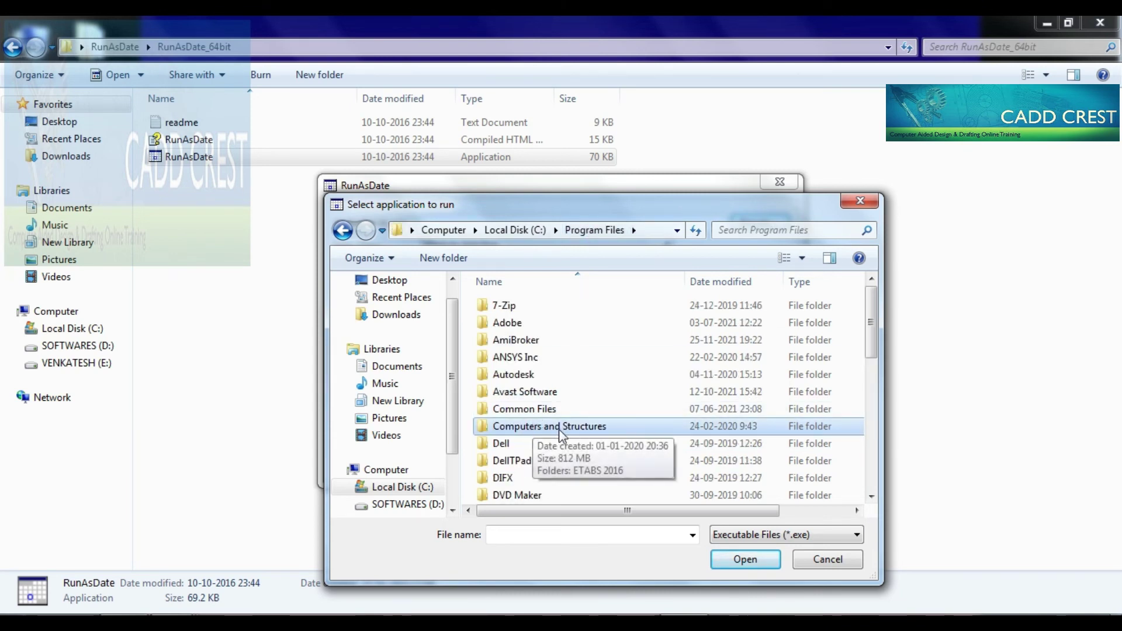
double_click(559, 431)
double_click(531, 306)
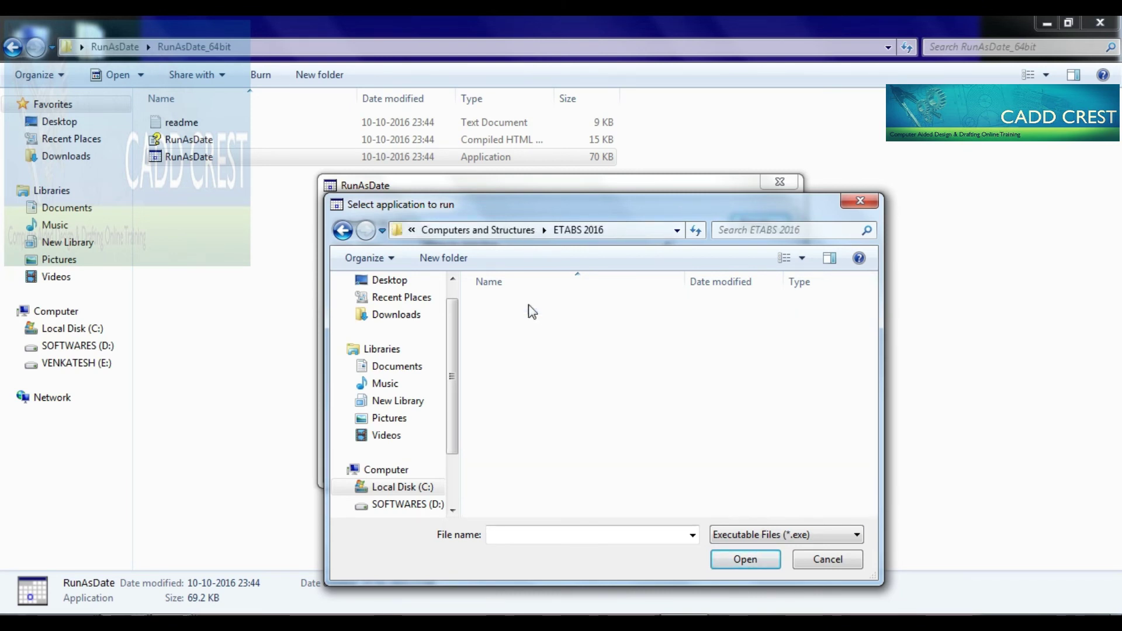
scroll(839, 339, "down", 4)
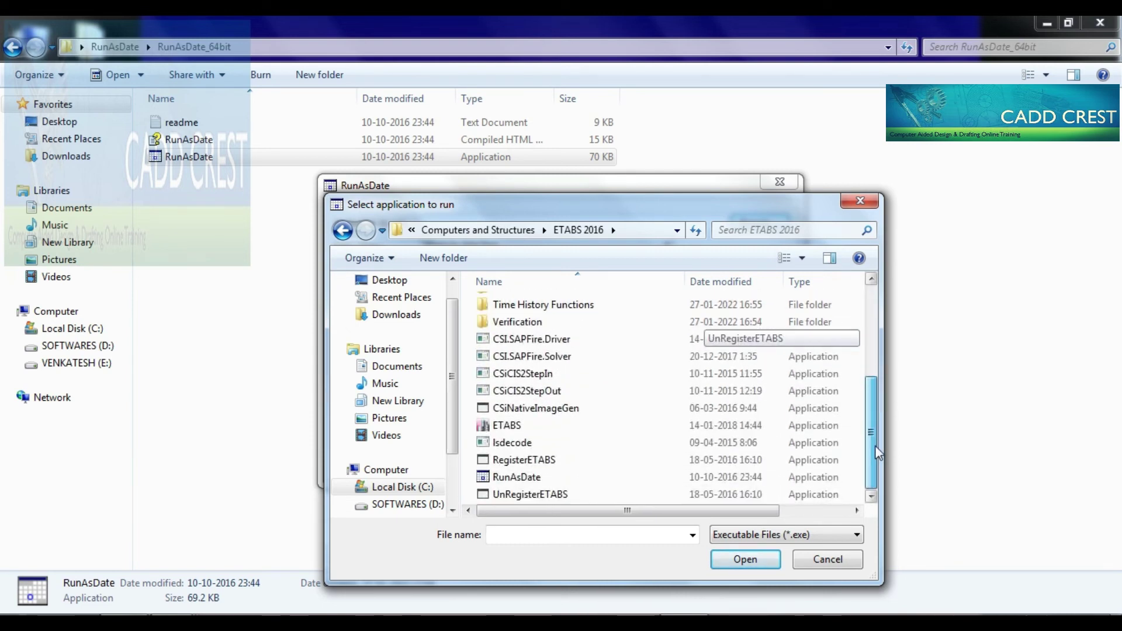
left_click(507, 431)
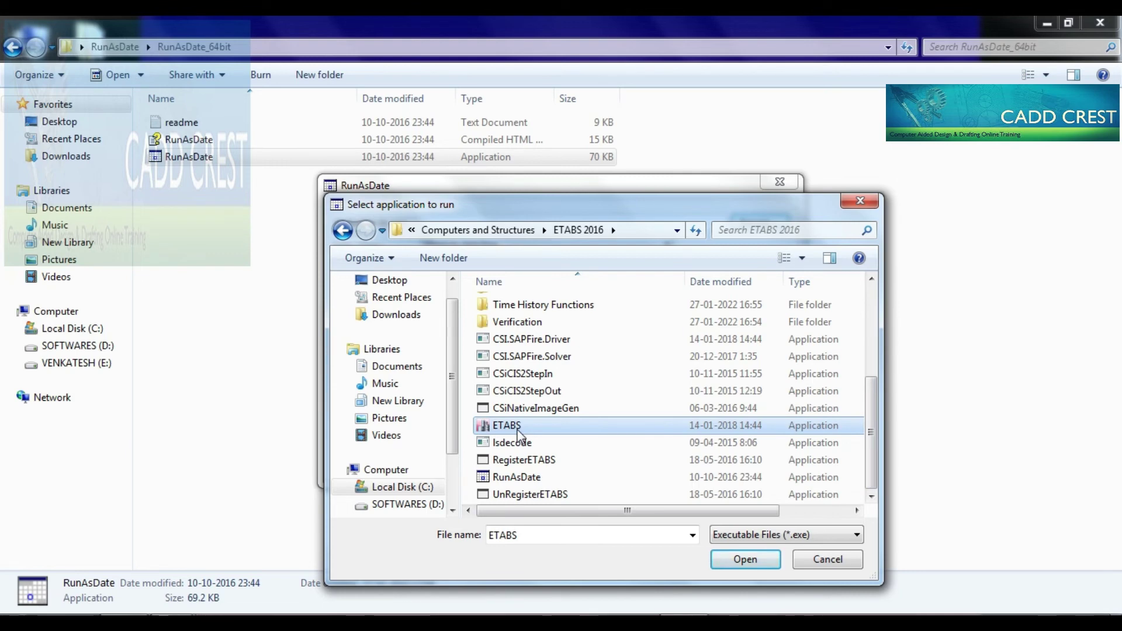
left_click(735, 560)
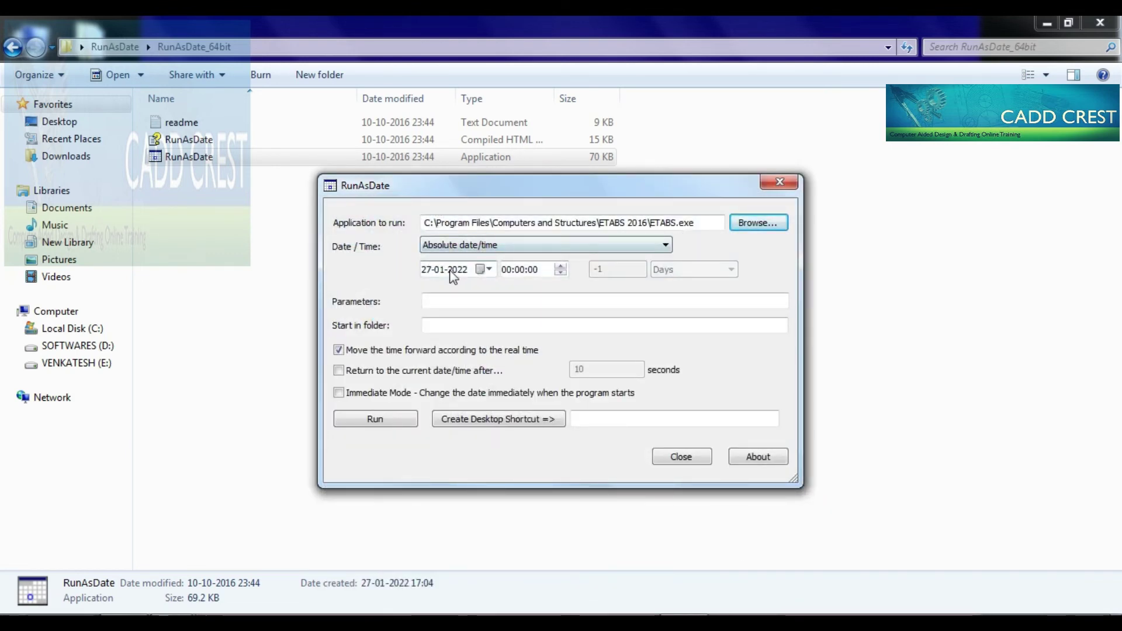
Set the absolute date to 10 August 2019 and create the 'ETABS NEW 2016' desktop shortcut
left_click(490, 270)
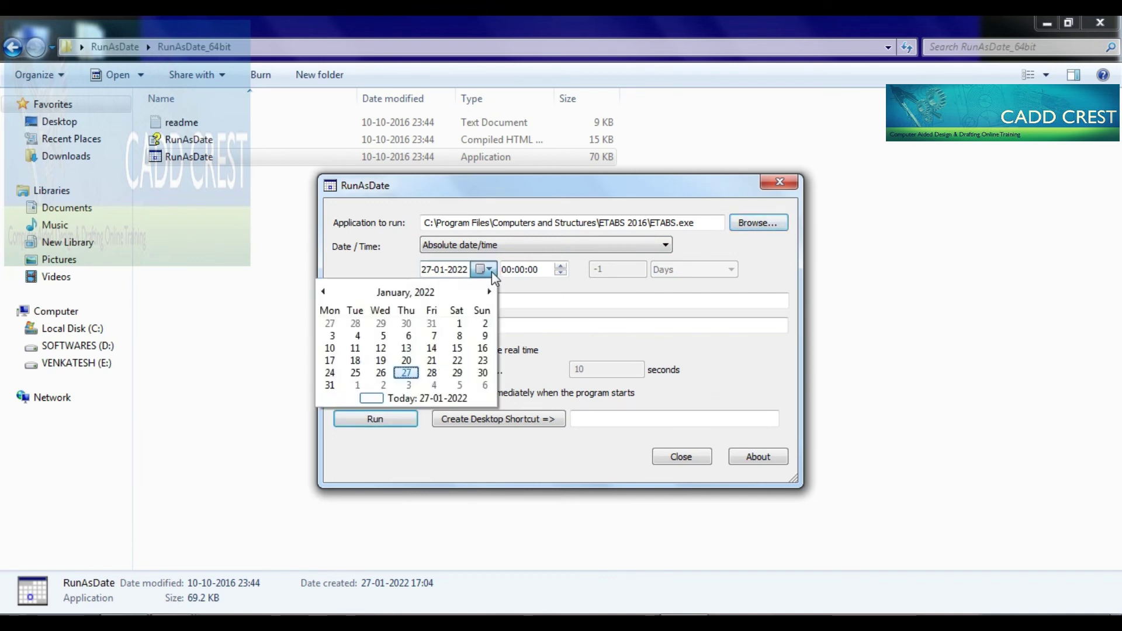
left_click(418, 297)
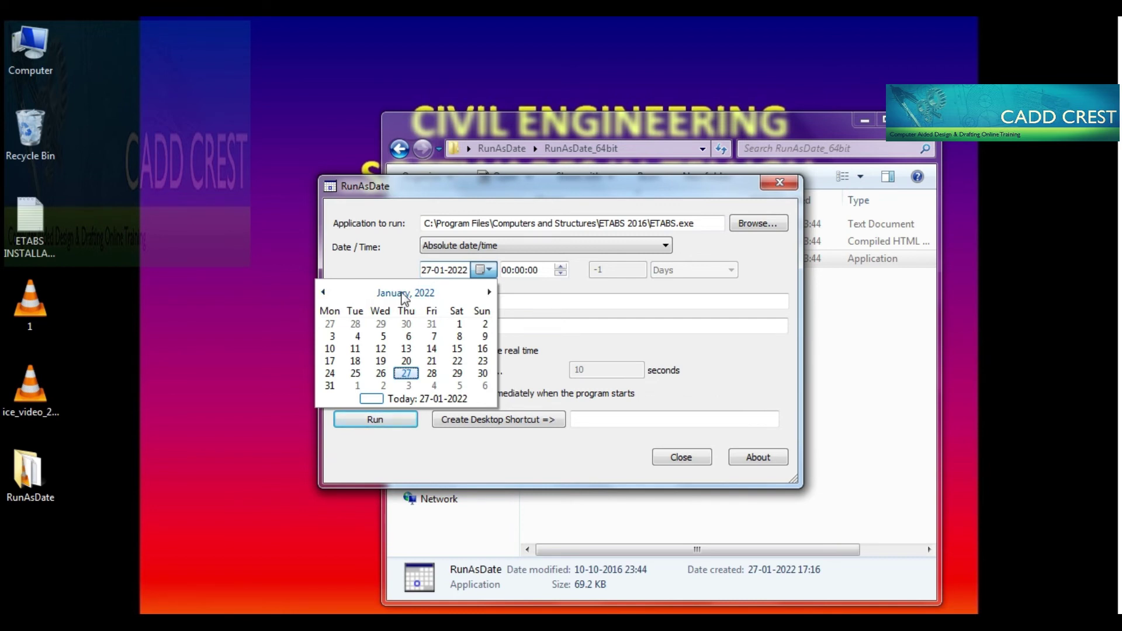
left_click(430, 293)
left_click(323, 292)
left_click(324, 292)
left_click(324, 292)
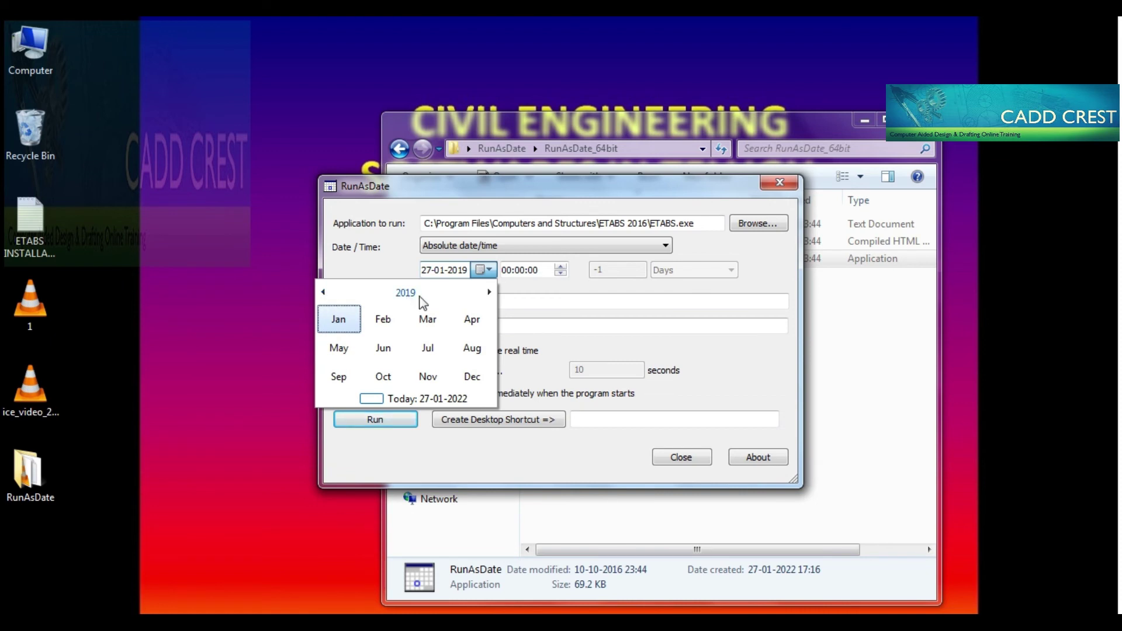
left_click(474, 349)
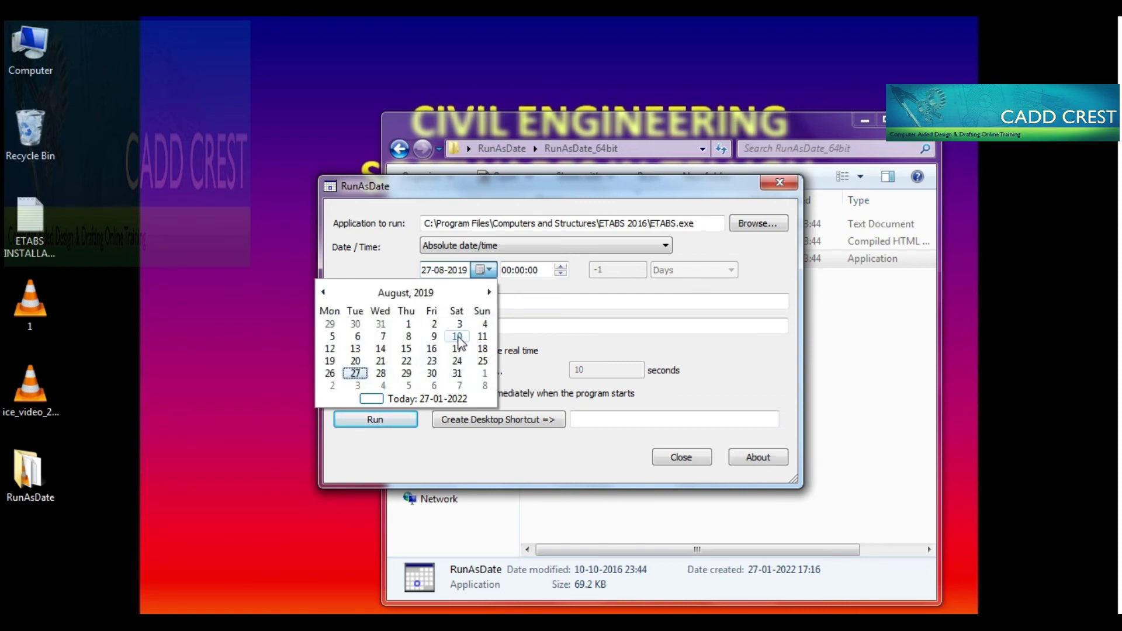
left_click(457, 336)
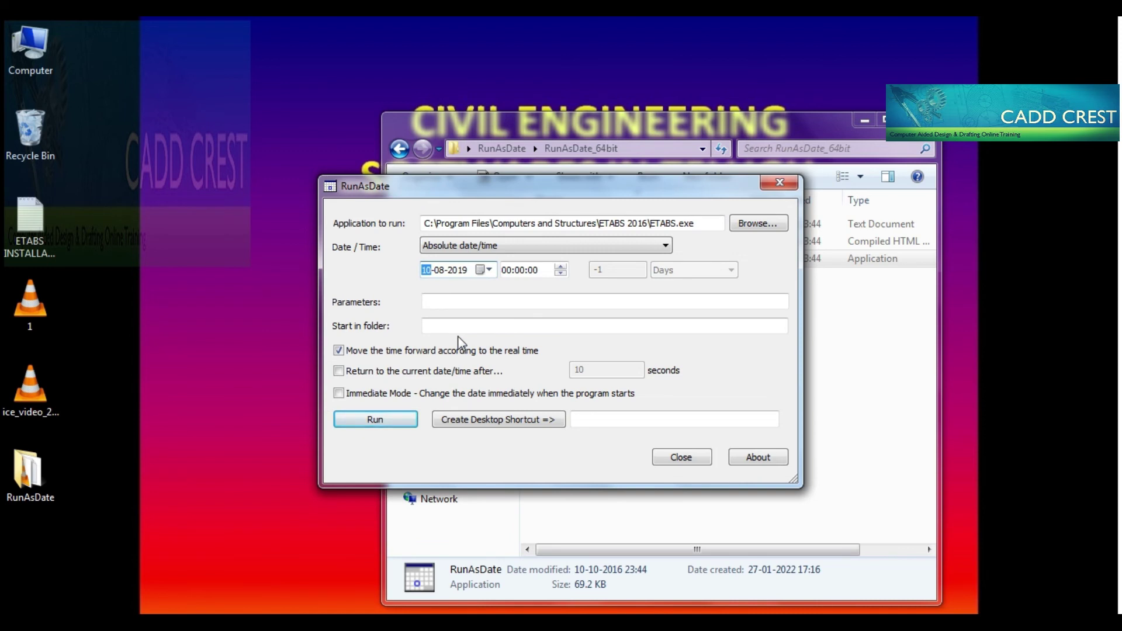
left_click(609, 418)
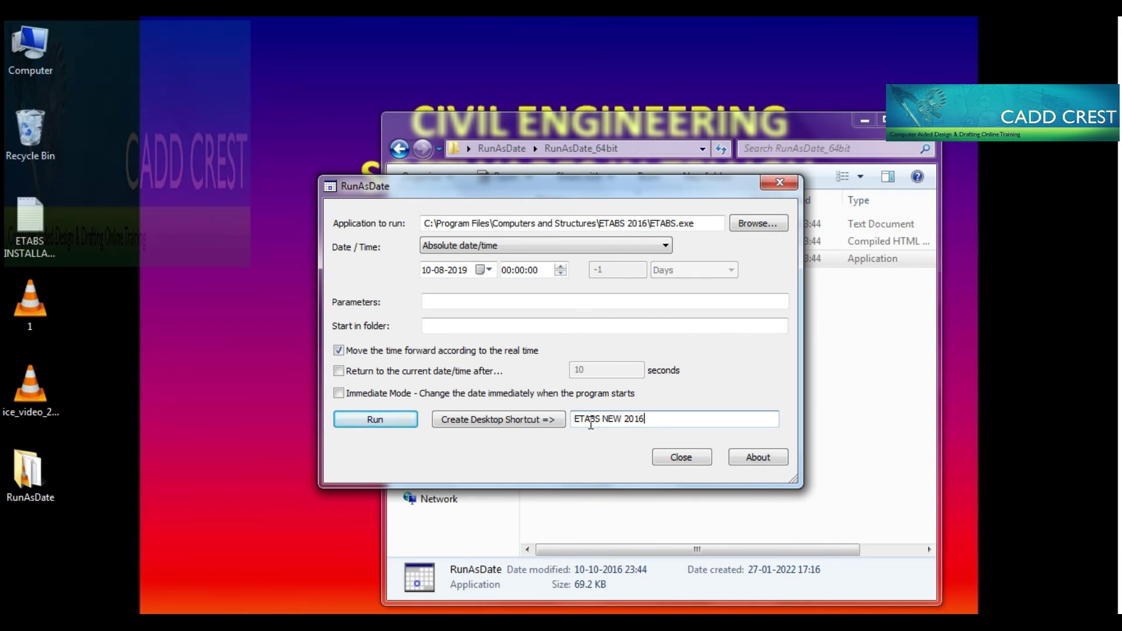
left_click(512, 420)
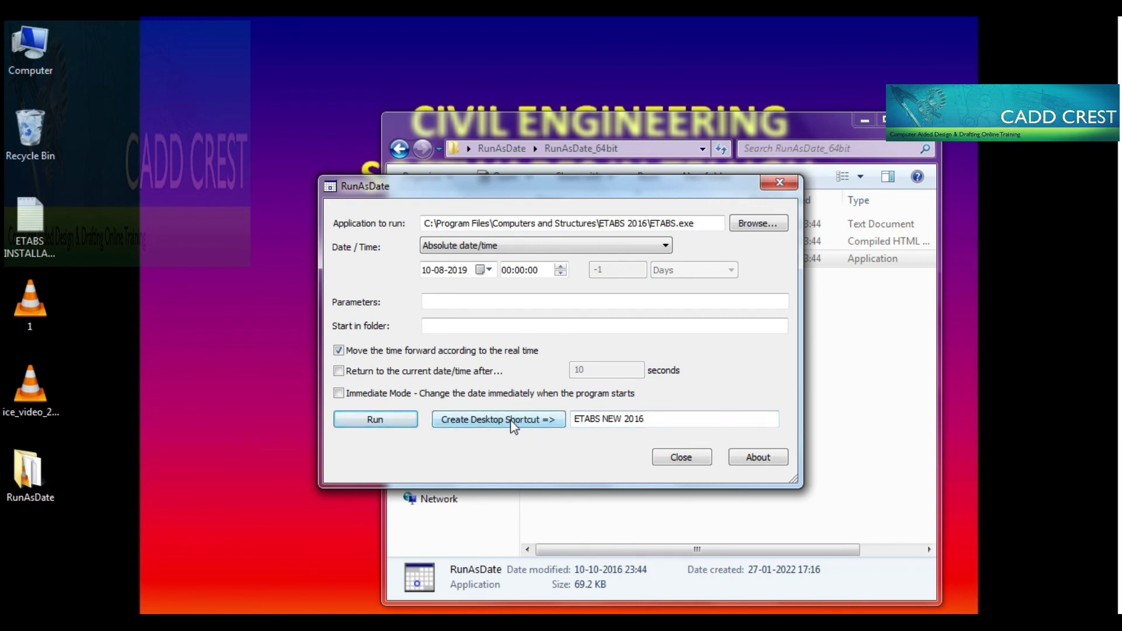
Run ETABS 2016 from RunAsDate with the 10-08-2019 date
left_click(398, 419)
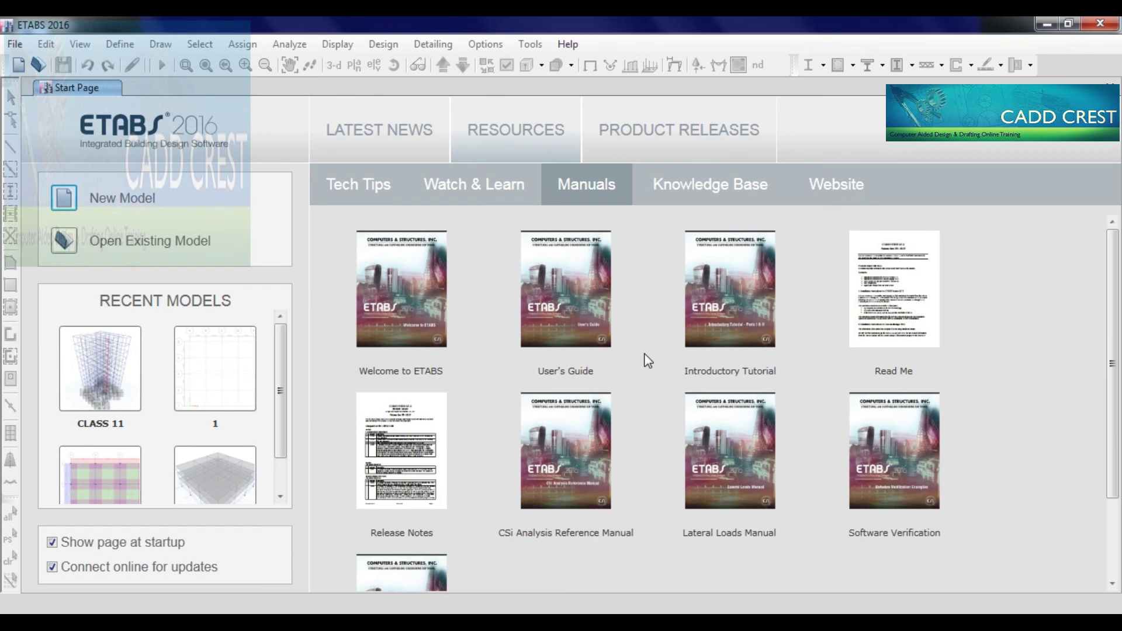
Open Example 01 from ETABS 2016\Verification\Analysis Examples
left_click(37, 65)
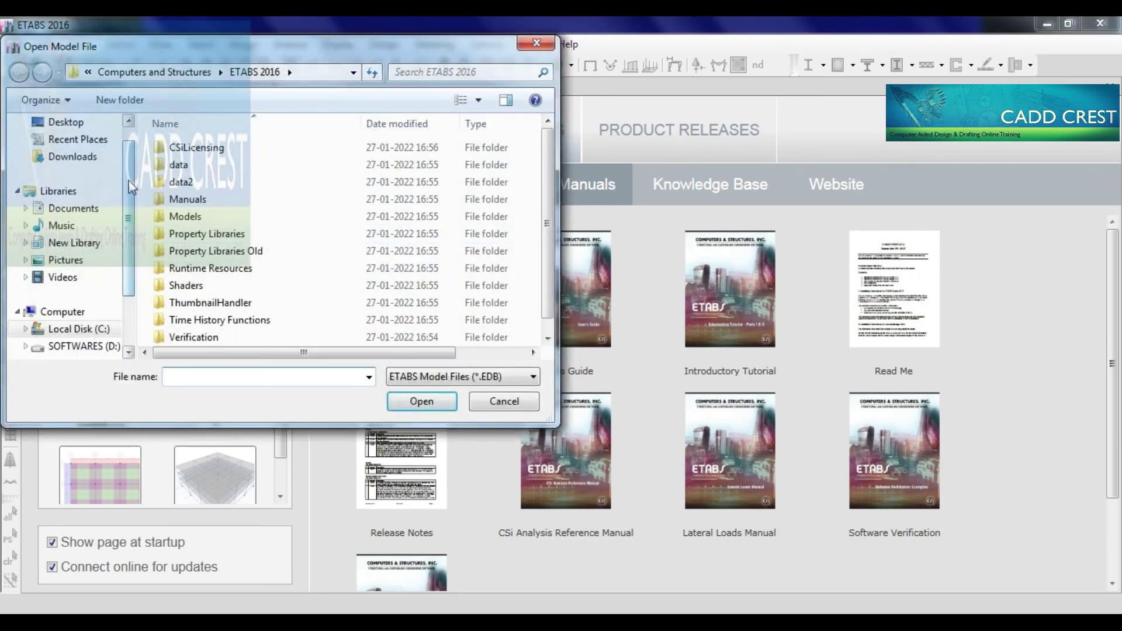
scroll(128, 180, "up", 2)
key("Down")
key("Down")
key("Down")
key("Down")
key("Return")
key("Down")
key("Up")
key("Return")
key("Down")
key("Up")
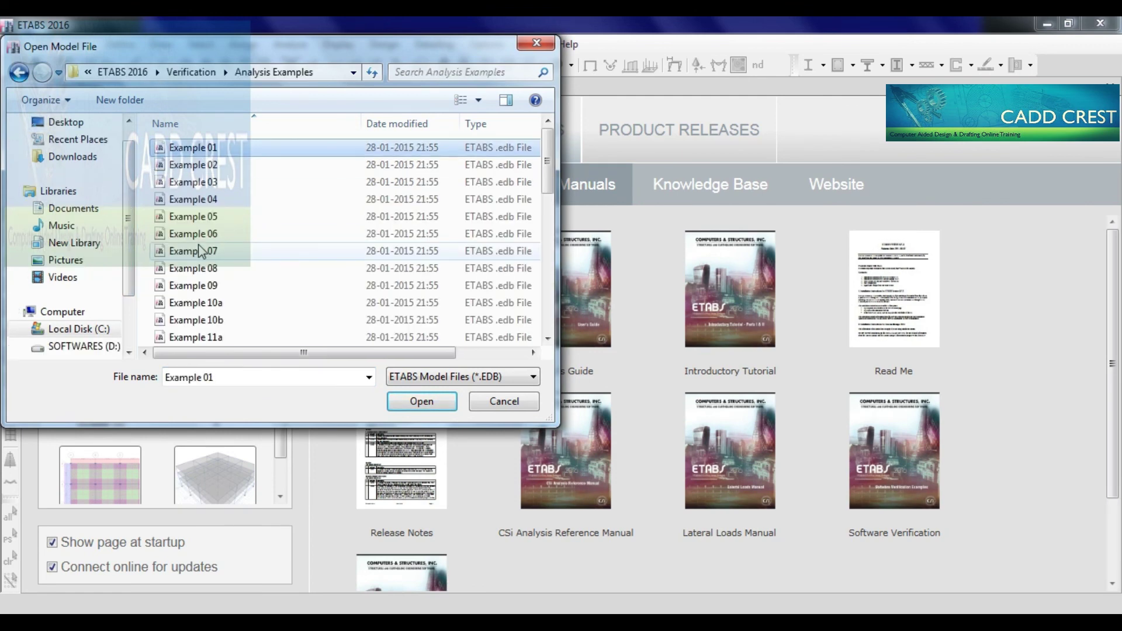
key("Return")
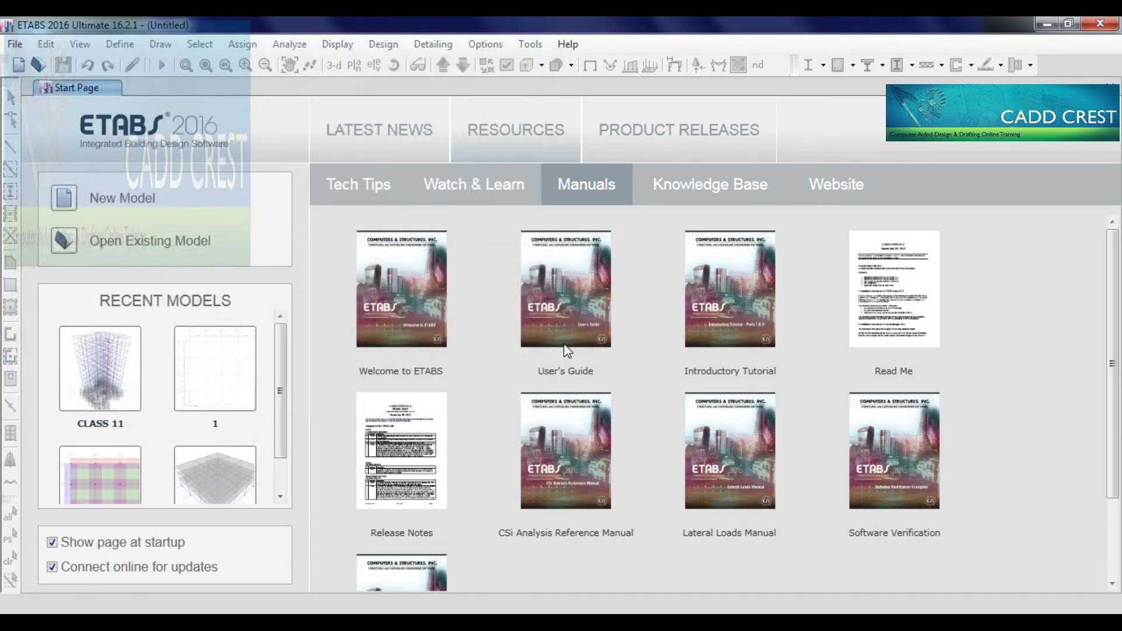